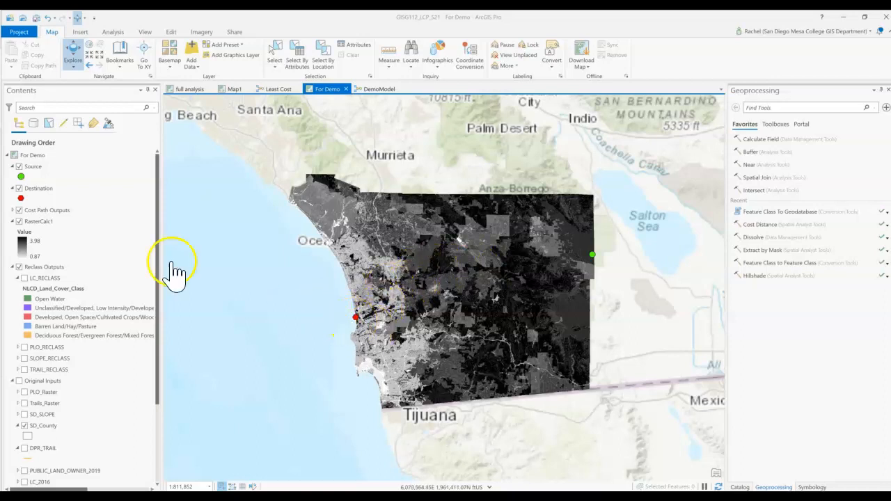
Step: Open DemoModel and examine the chain from Raster Calculator through Cost Distance to Cost Path
click(21, 247)
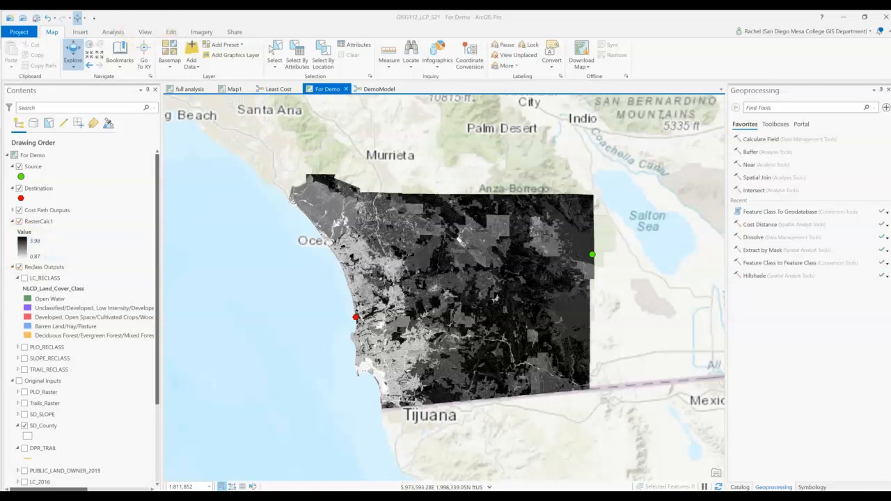
click(371, 88)
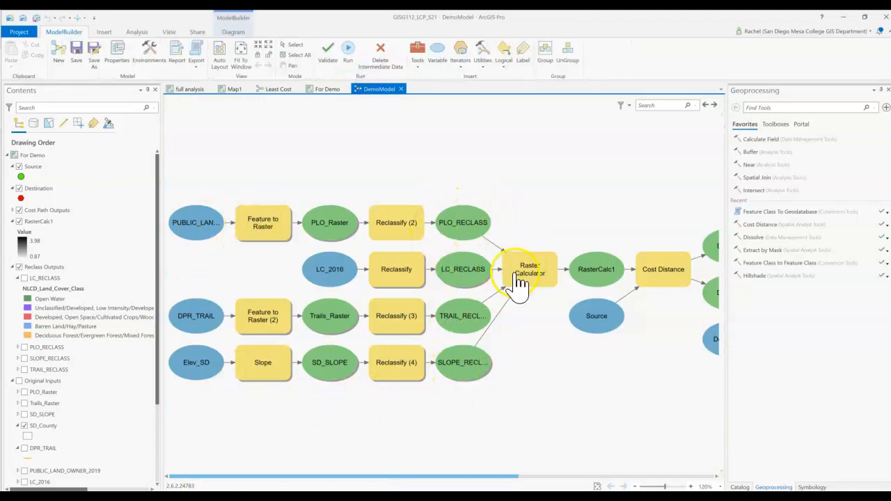
mouse_move(519, 286)
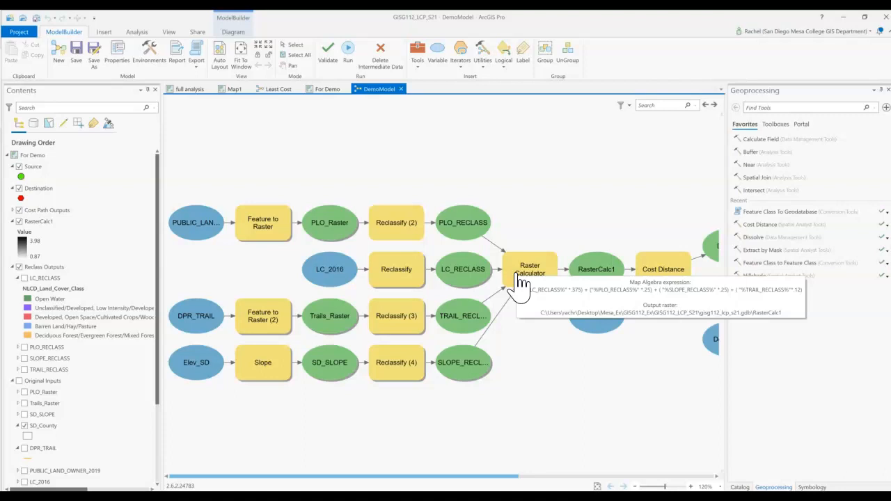
click(665, 275)
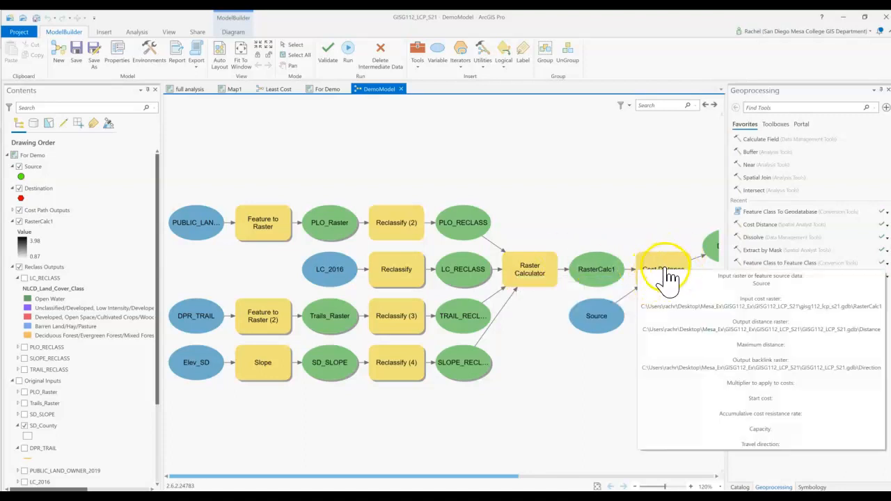
click(18, 471)
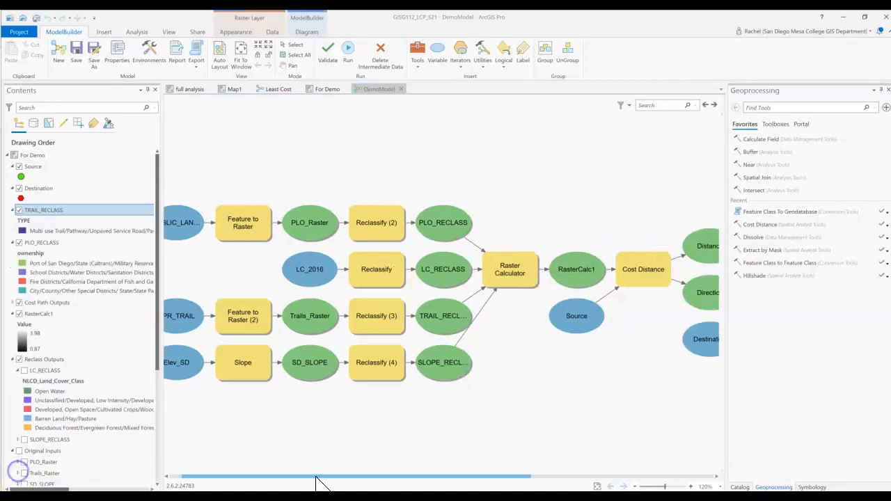
drag(317, 478, 492, 479)
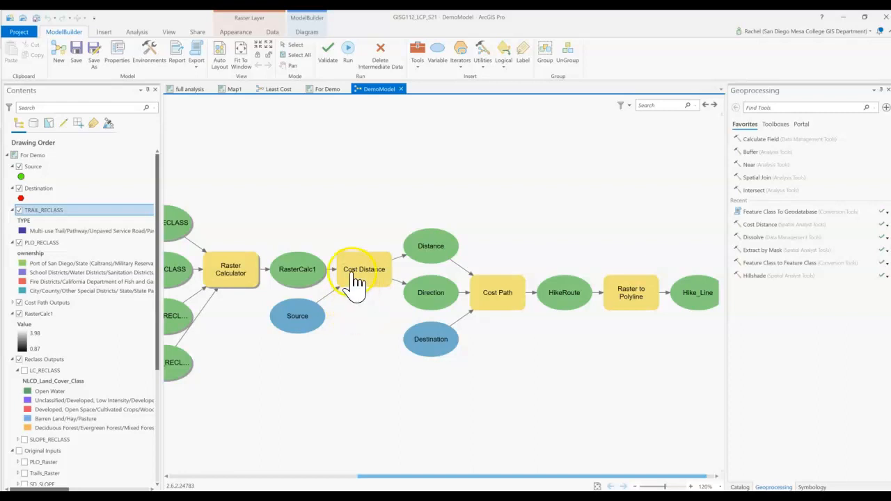
drag(308, 333, 313, 339)
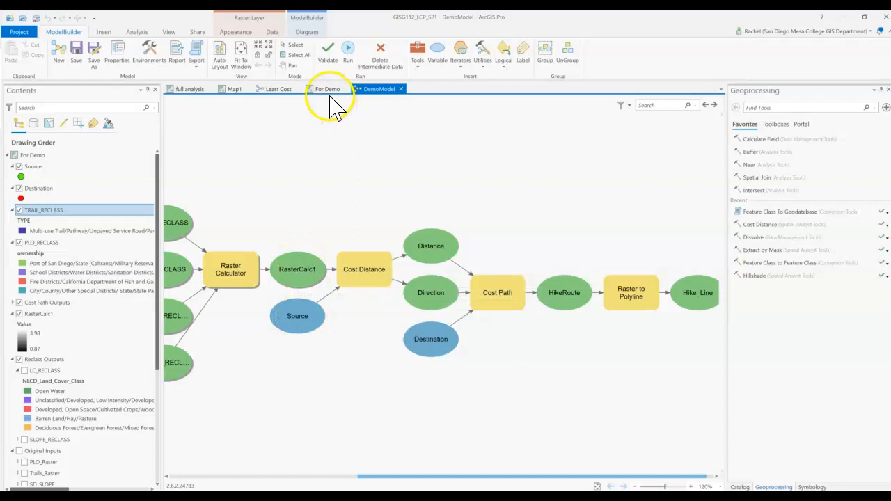
Step: Turn off the PLO_RECLASS and TRAIL_RECLASS layers in the For Demo map
click(328, 90)
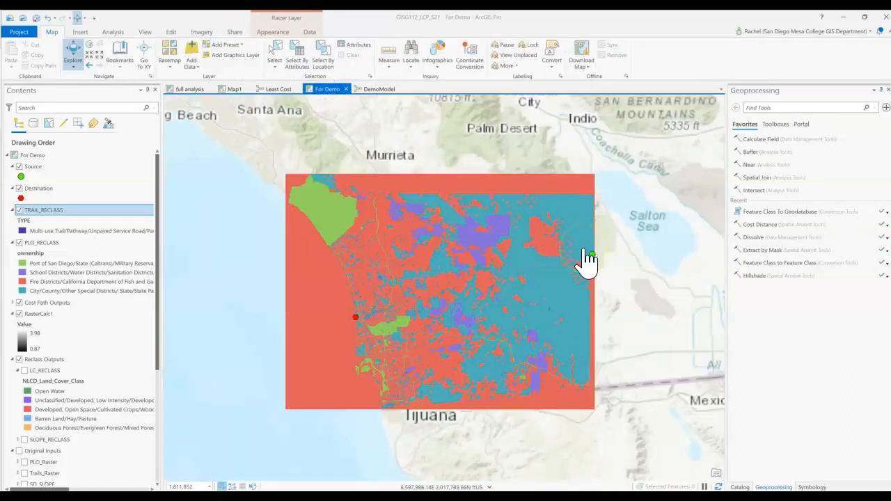
click(19, 243)
click(18, 209)
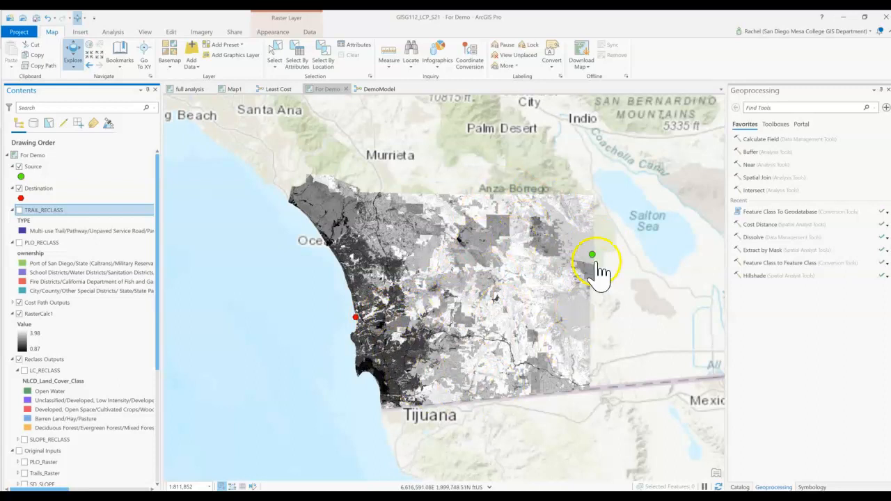
Step: Return to DemoModel and examine the Cost Distance tool with its Source input and its Distance and Direction outputs
click(376, 89)
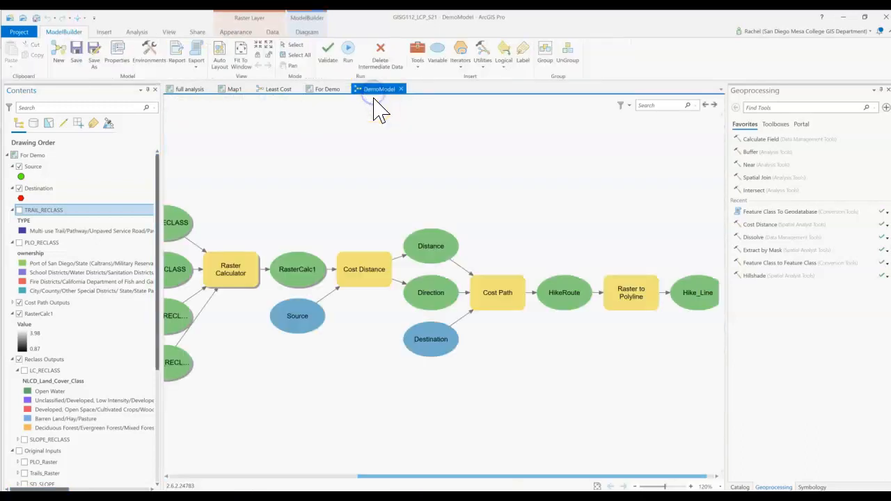
click(408, 299)
click(360, 284)
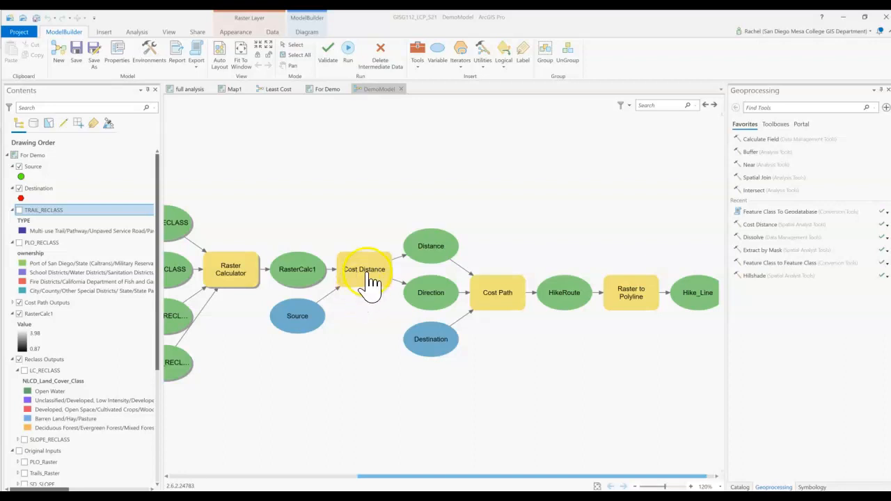
mouse_move(363, 282)
click(369, 310)
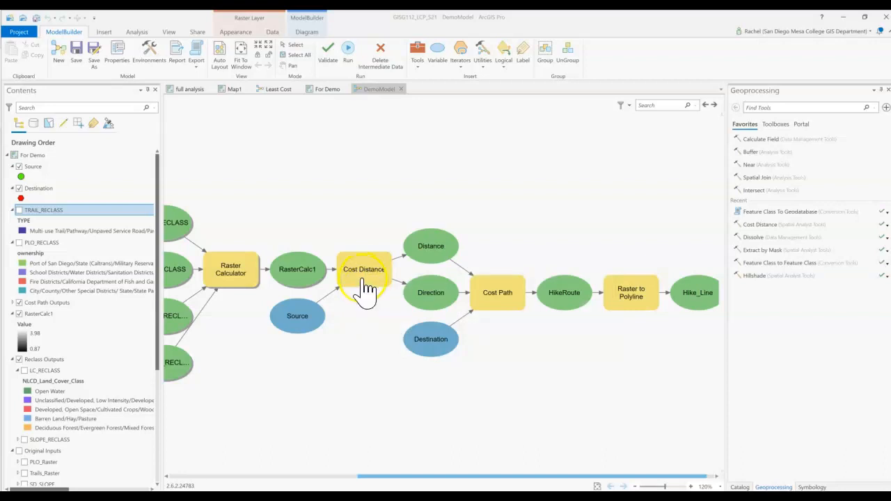
drag(251, 338, 410, 360)
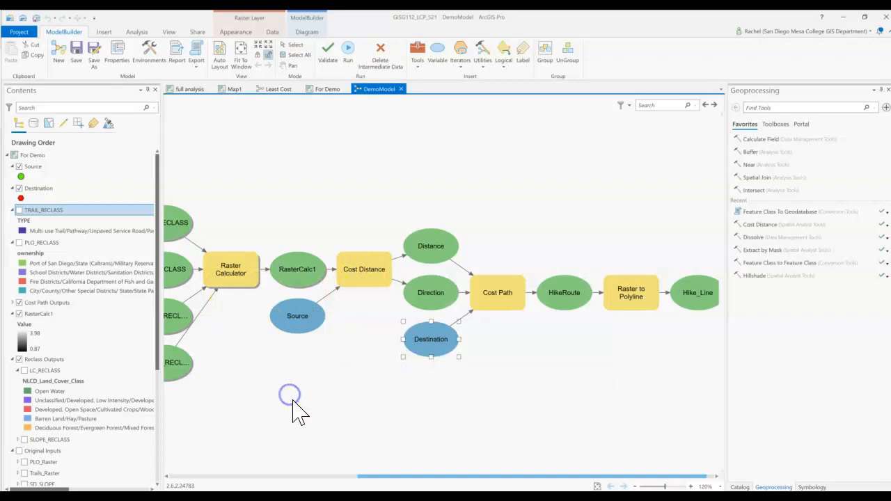
mouse_move(372, 477)
mouse_down()
mouse_move(275, 477)
mouse_move(358, 481)
mouse_up()
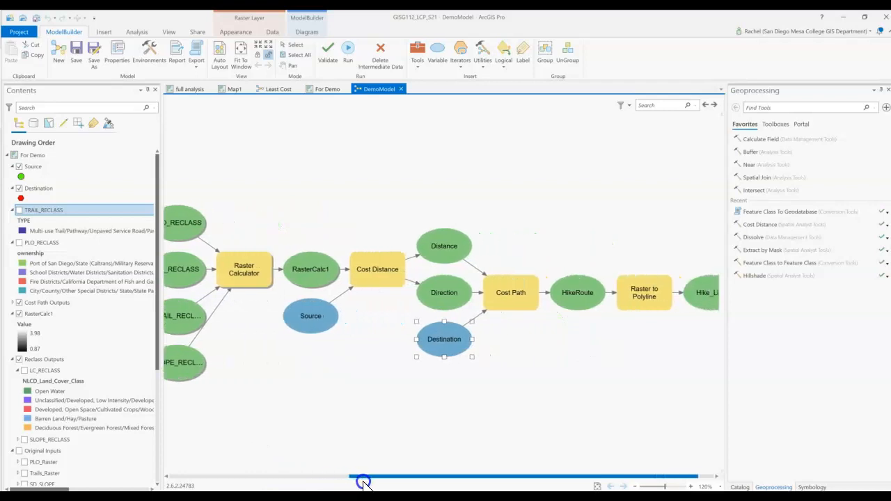
Step: Open the Cost Distance tool's parameters and read the help for its input raster or feature source data
click(394, 287)
double_click(394, 287)
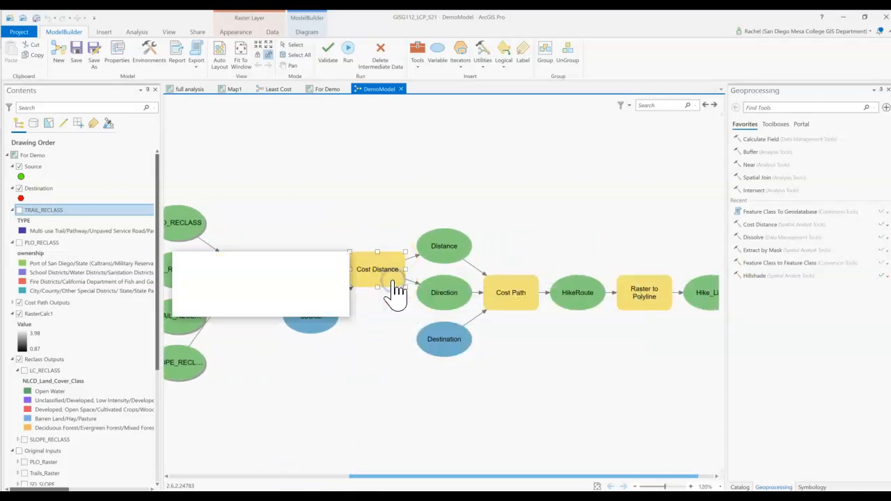
drag(280, 241, 509, 184)
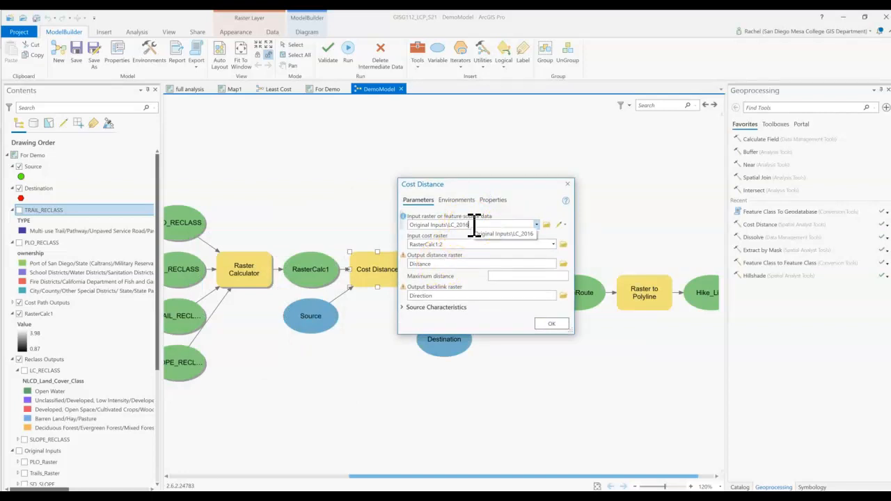
click(537, 224)
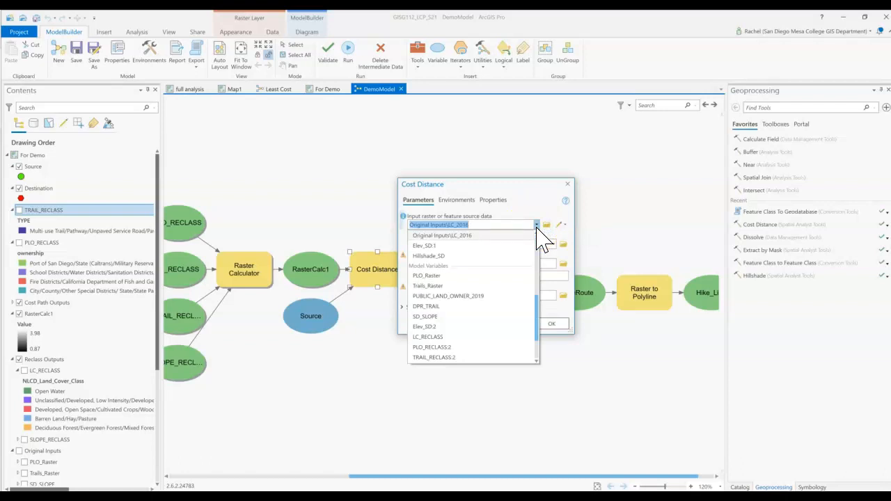
click(401, 216)
mouse_move(403, 217)
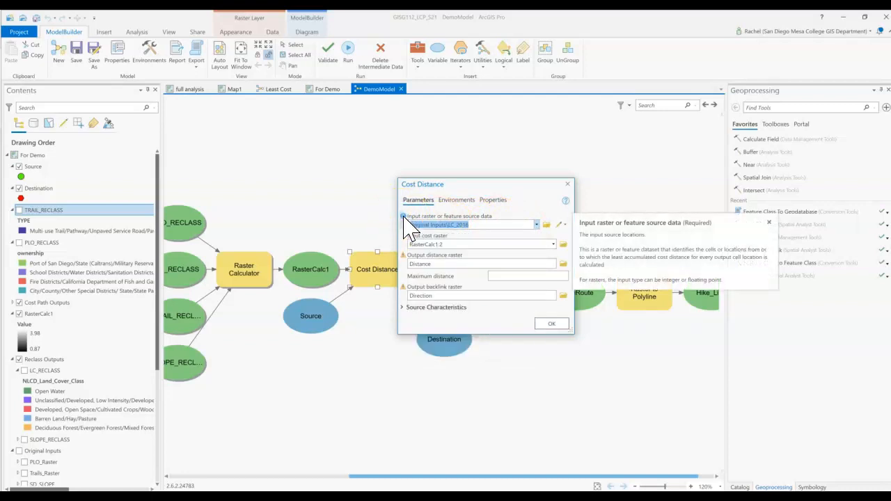
Step: Pick the Source:2 model variable as the Cost Distance source data and accept the tool's parameters
click(536, 225)
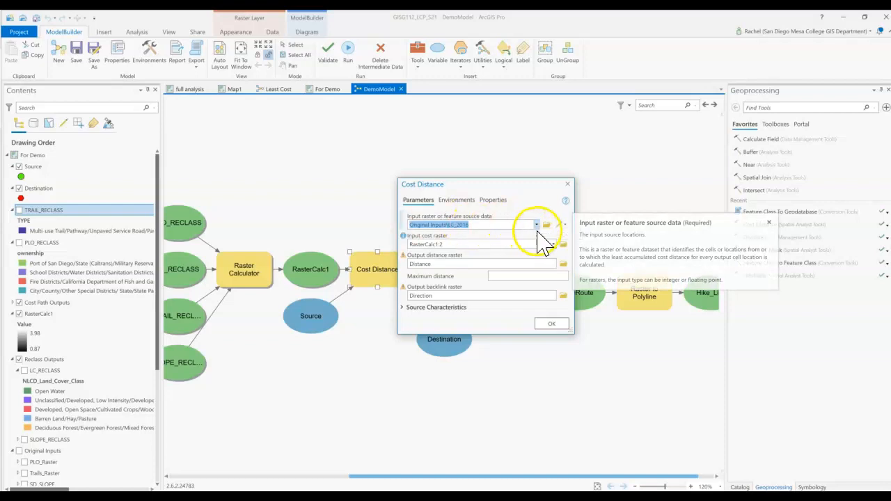
scroll(445, 310, down, 3)
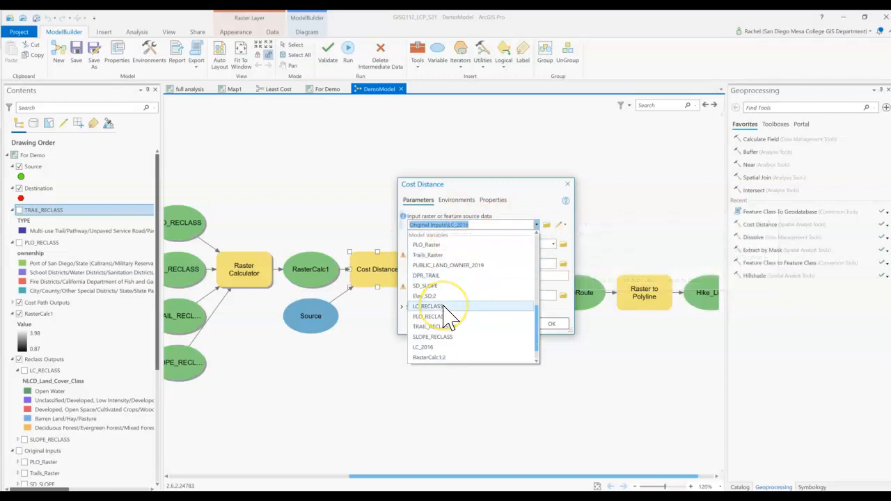
scroll(432, 363, up, 3)
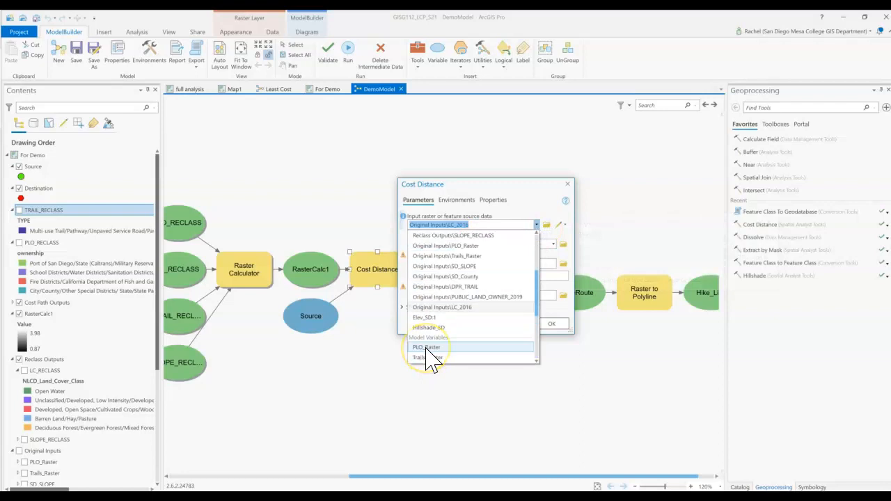
scroll(426, 350, down, 3)
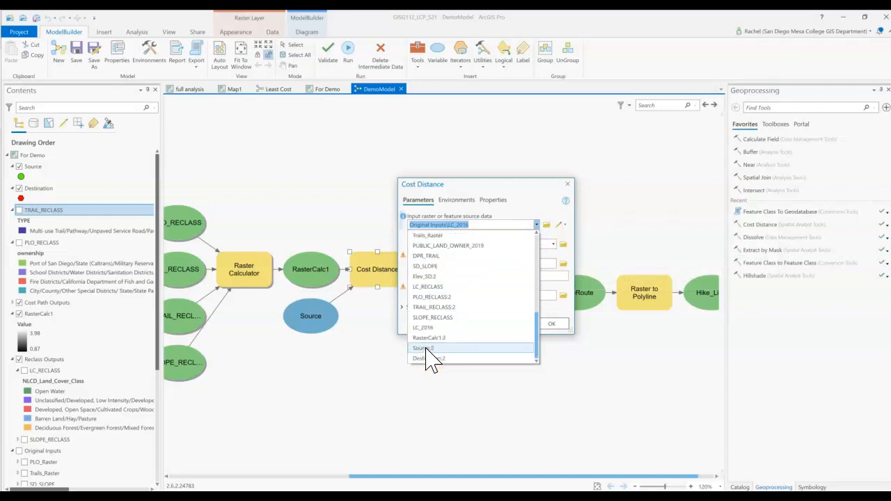
click(426, 348)
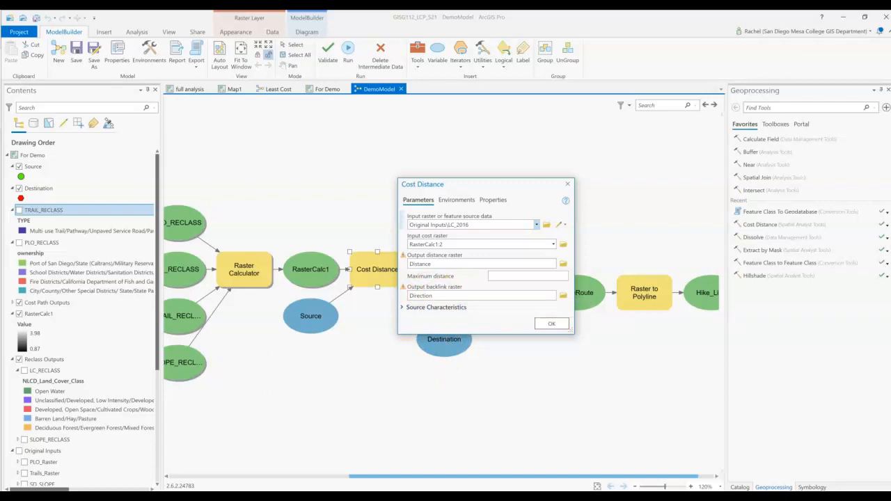
click(553, 325)
Step: Run the Cost Distance tool within DemoModel and display its output rasters in the For Demo map
click(24, 473)
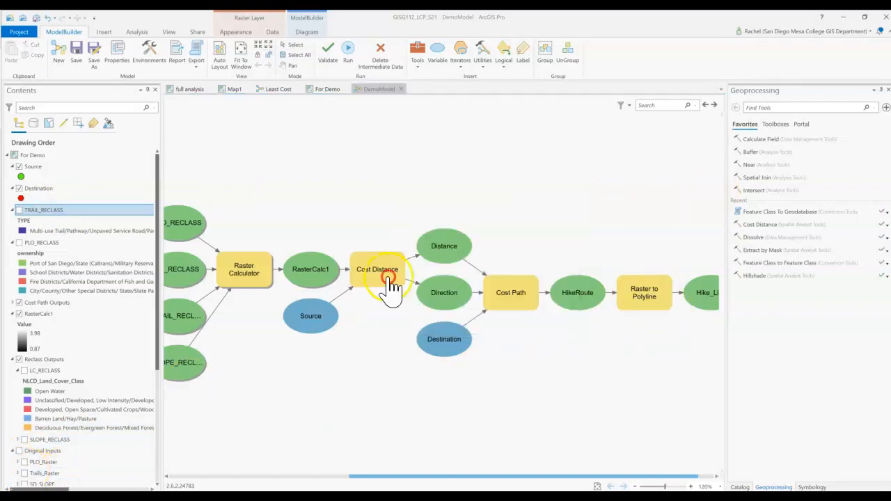
right_click(379, 270)
click(401, 292)
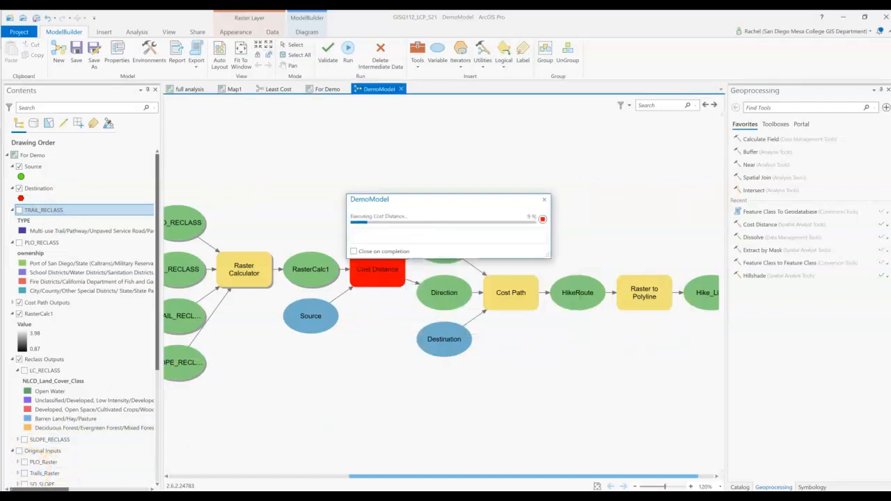
click(328, 89)
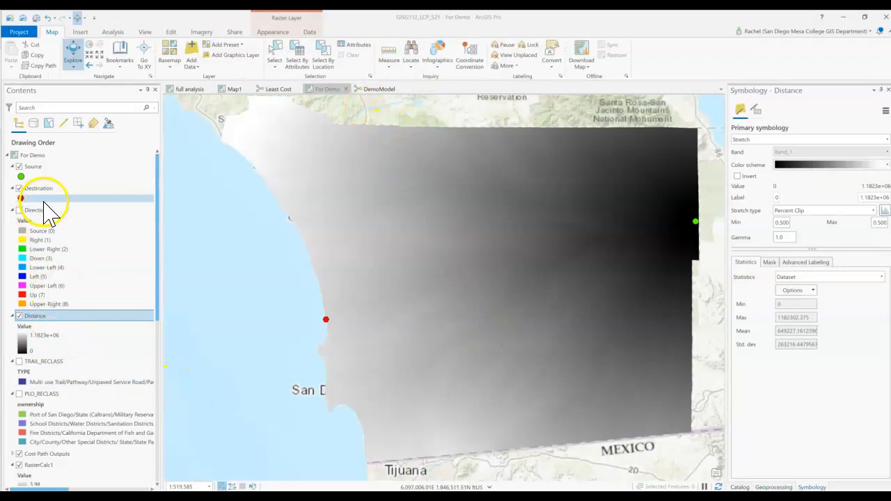
click(19, 472)
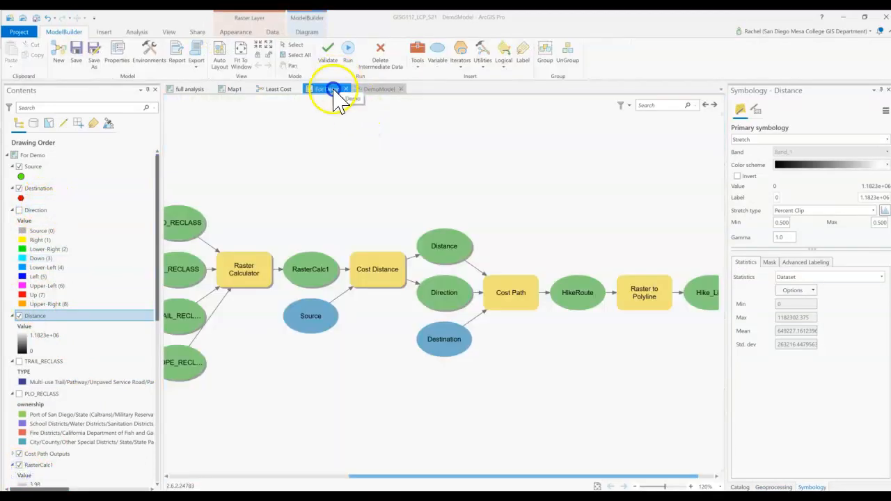
click(333, 91)
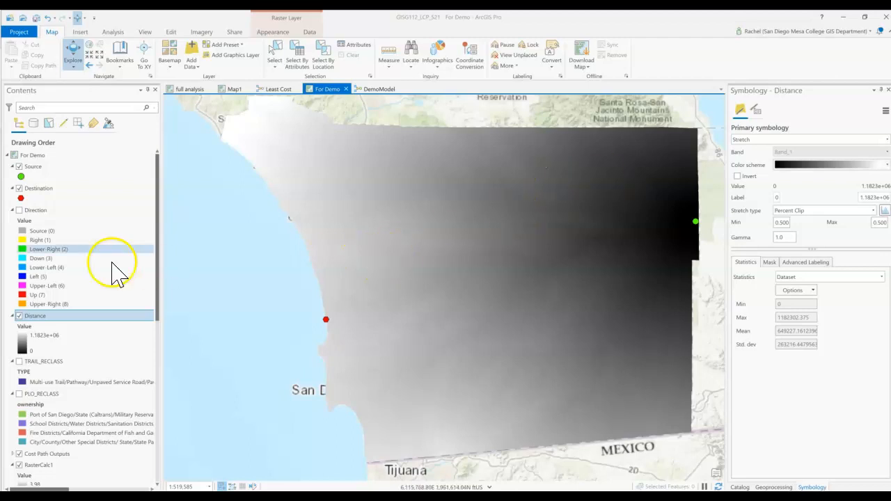
Step: Symbolize the Distance raster with the Classify method using 10 Natural Breaks (Jenks) classes
click(796, 140)
click(784, 207)
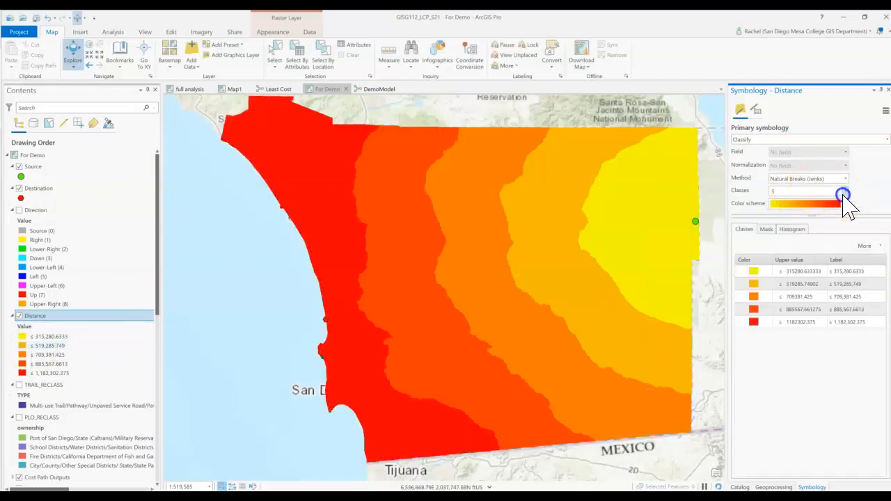
click(845, 192)
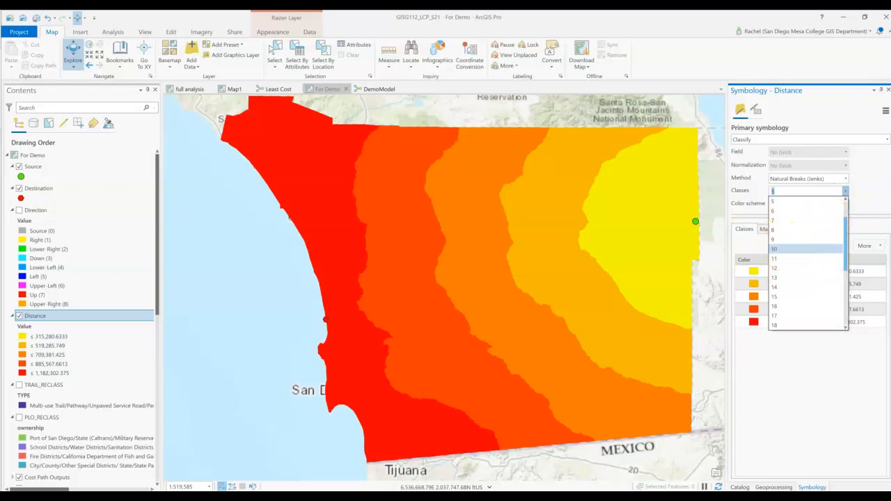
click(778, 249)
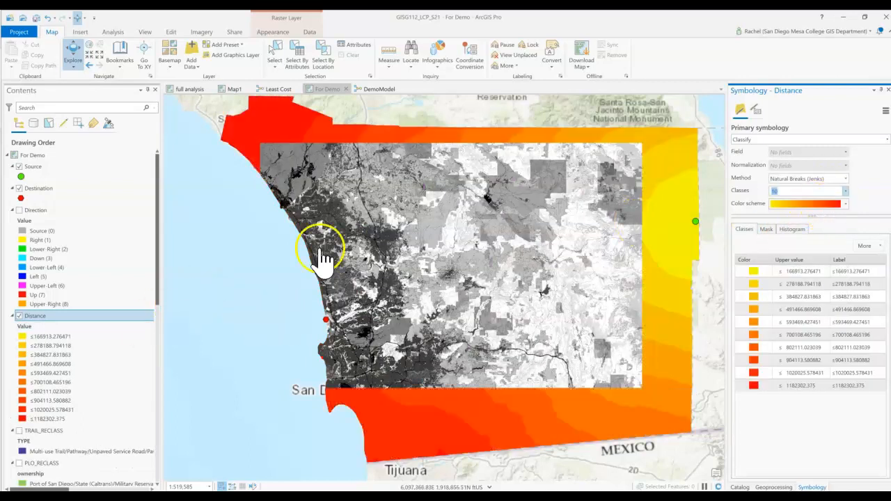
Step: Apply a dark blue to purple, orange and yellow color scheme to the Distance classes
click(835, 206)
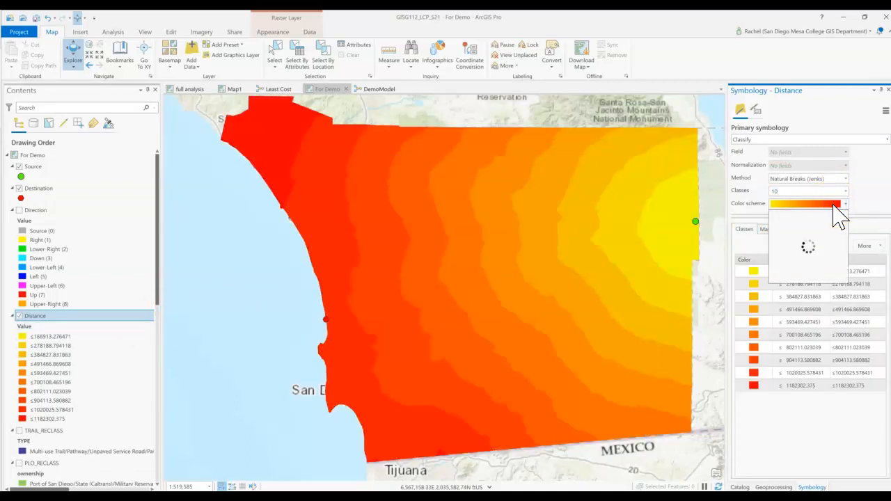
drag(843, 221, 849, 249)
scroll(842, 252, up, 4)
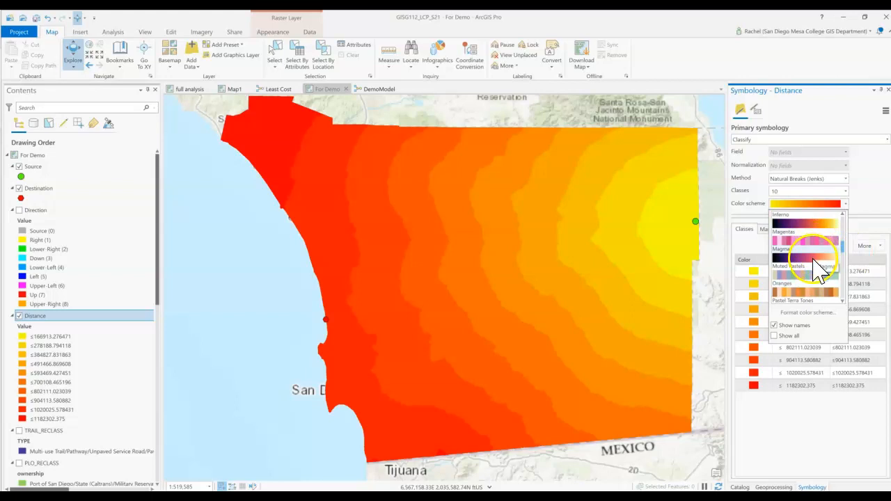
scroll(820, 270, down, 2)
click(820, 268)
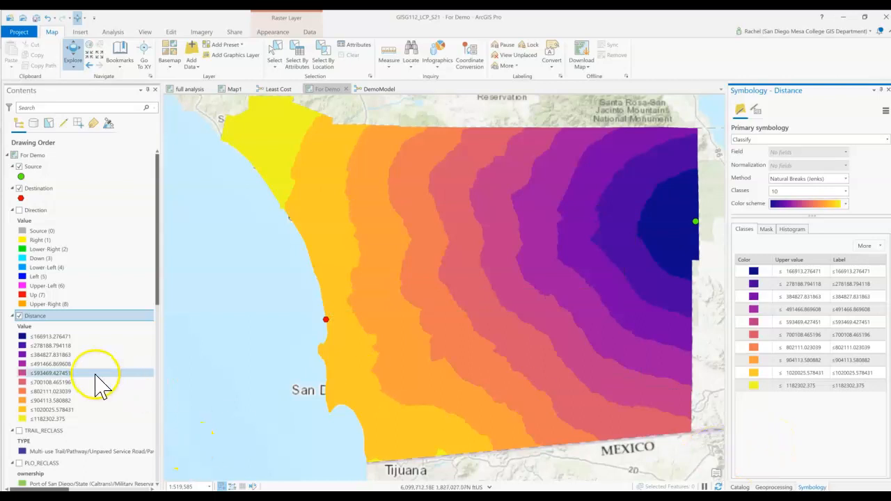
Step: Turn on the Direction layer in the For Demo map
click(19, 209)
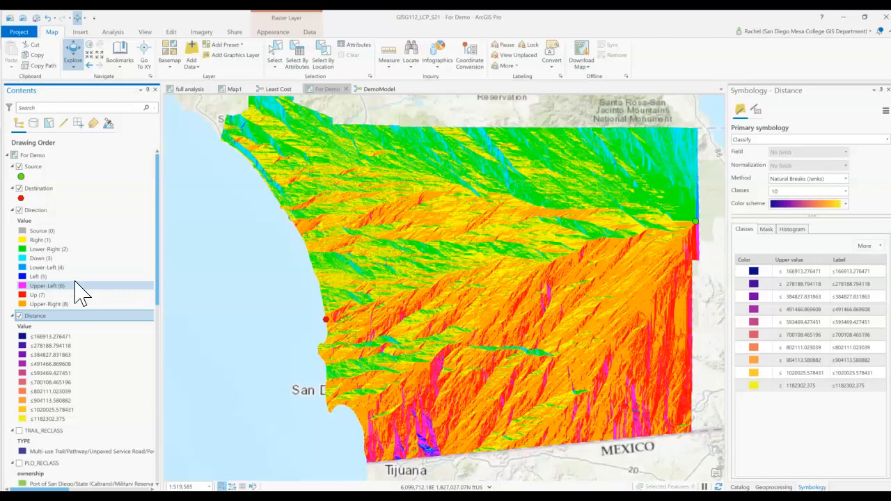
Step: Examine the Direction raster's cells up close in the For Demo map against the direction classes in its legend
scroll(448, 369, up, 4)
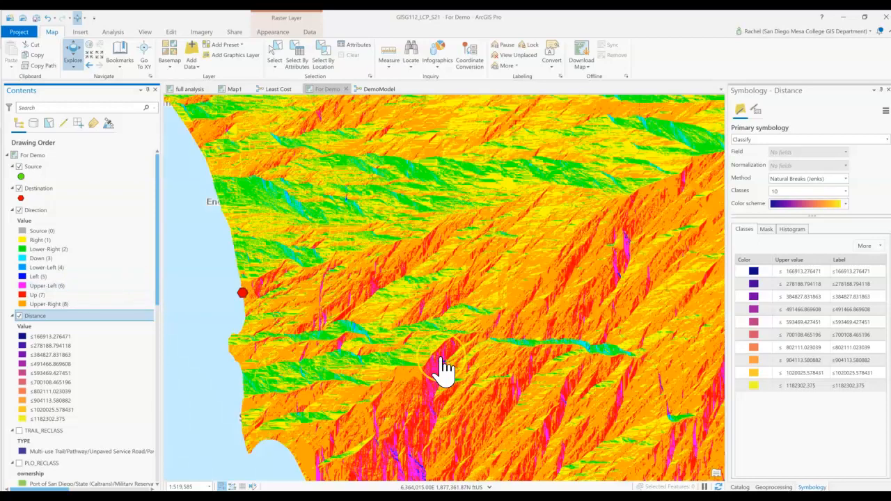
scroll(445, 369, up, 4)
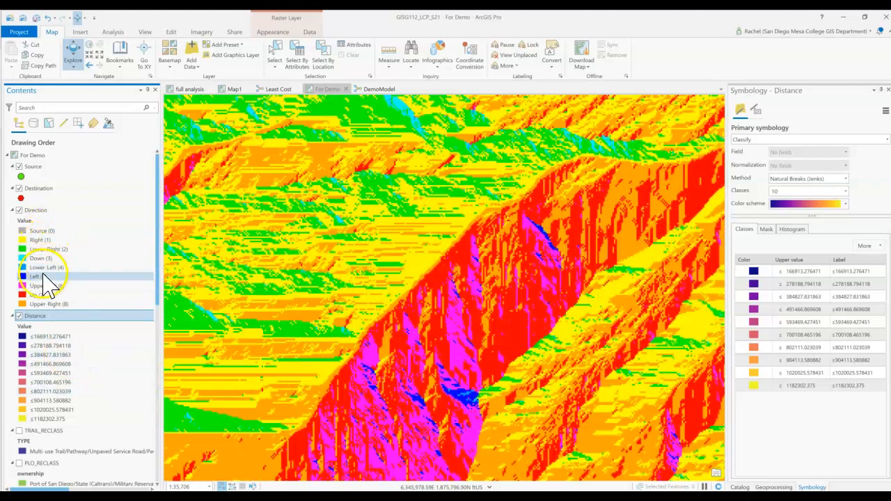
scroll(368, 407, up, 2)
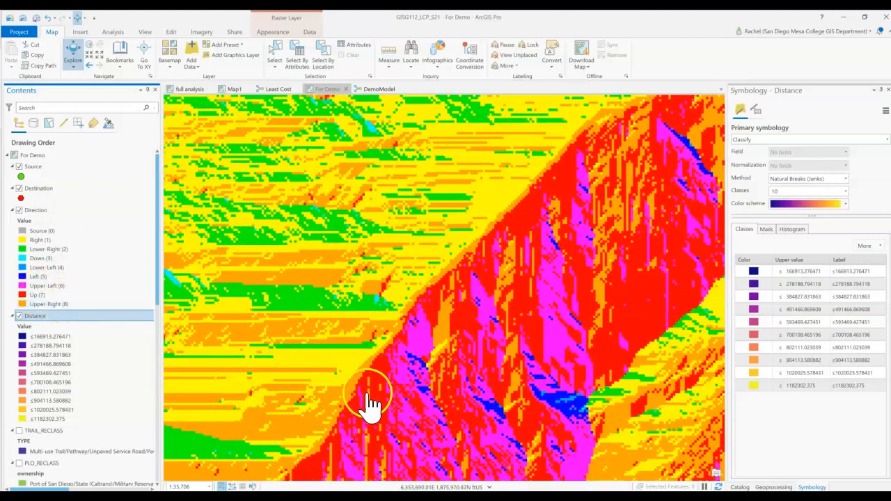
scroll(372, 342, up, 4)
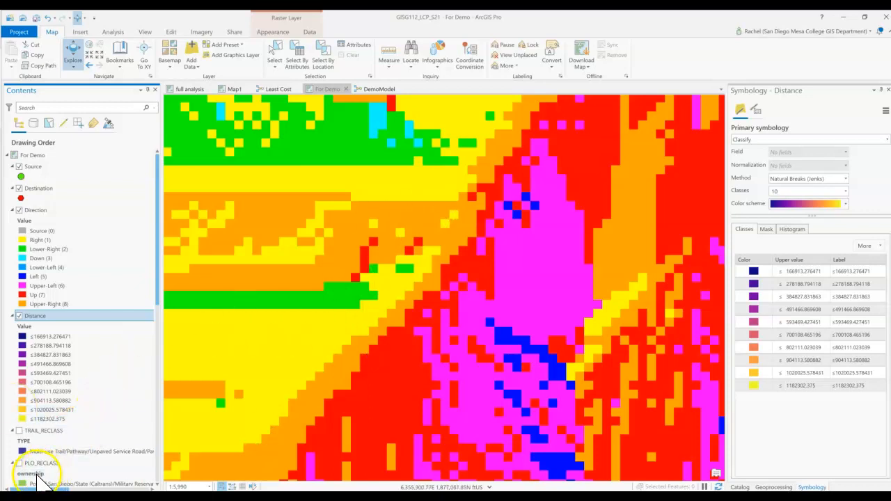
click(377, 274)
click(374, 277)
scroll(376, 285, down, 3)
click(22, 489)
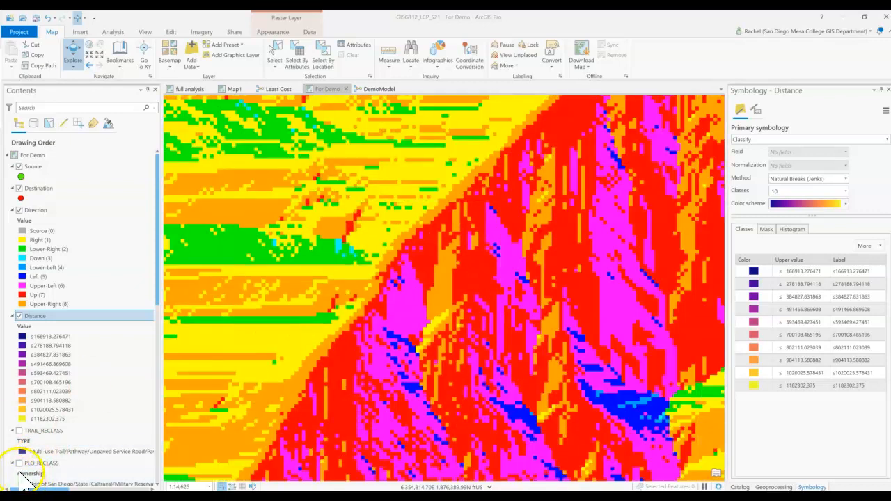
scroll(372, 324, down, 3)
click(143, 417)
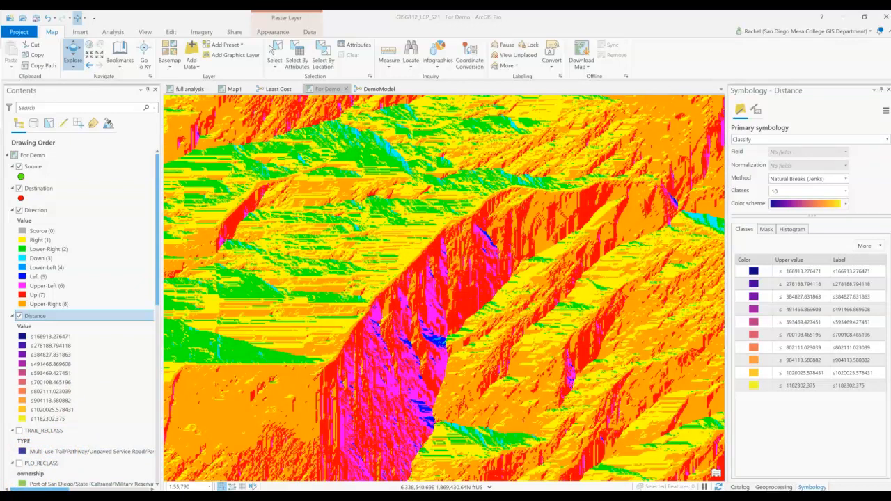
scroll(358, 199, down, 3)
Step: Open the Cost Path tool's parameters in DemoModel
click(376, 89)
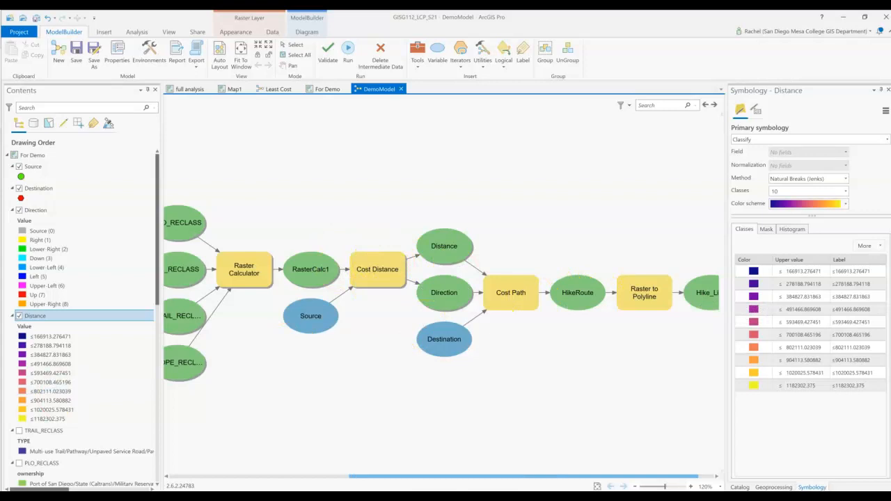
click(278, 339)
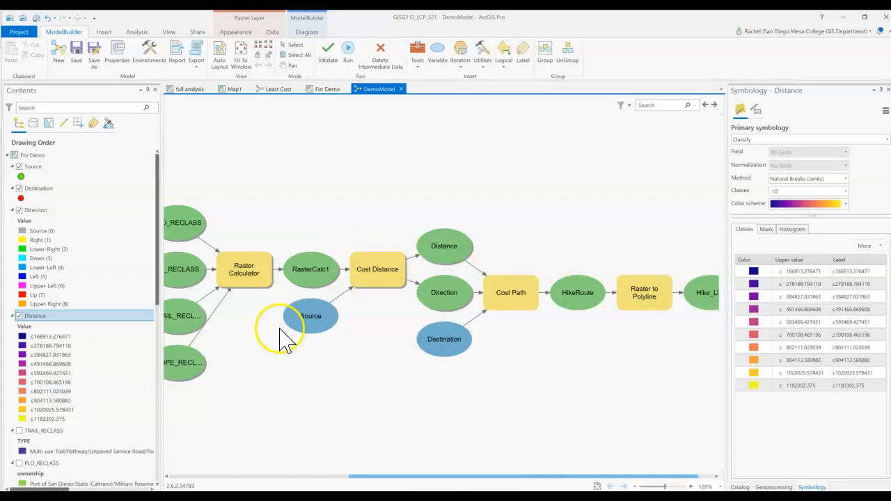
scroll(282, 341, down, 4)
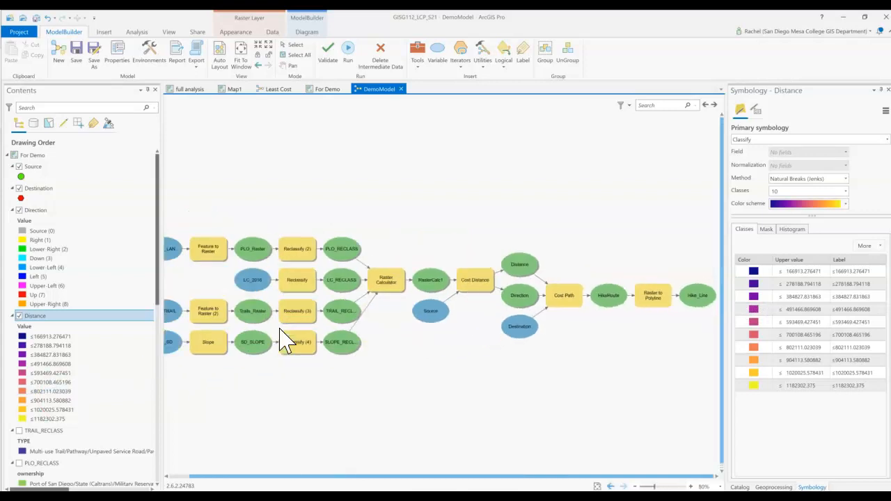
scroll(284, 341, down, 1)
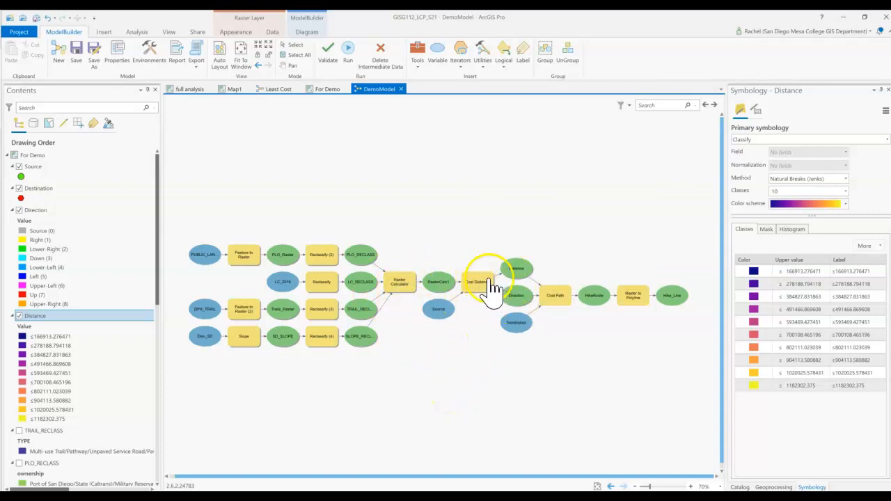
mouse_move(492, 290)
click(566, 299)
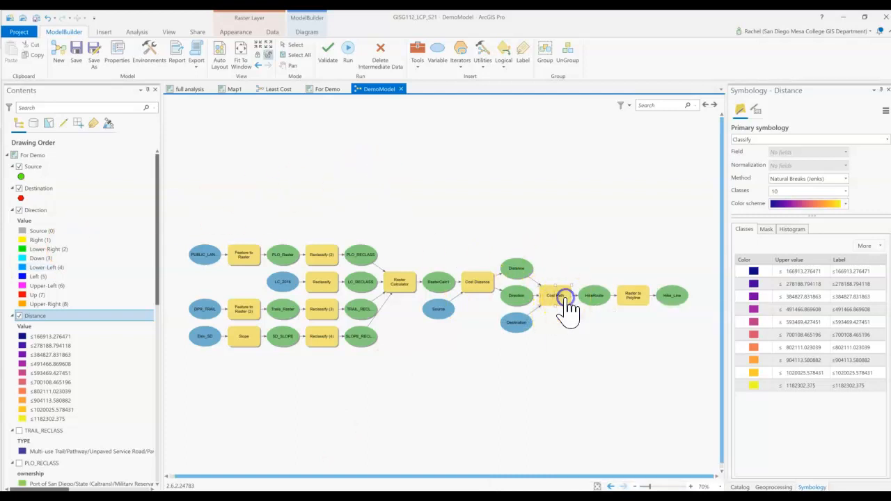
double_click(566, 299)
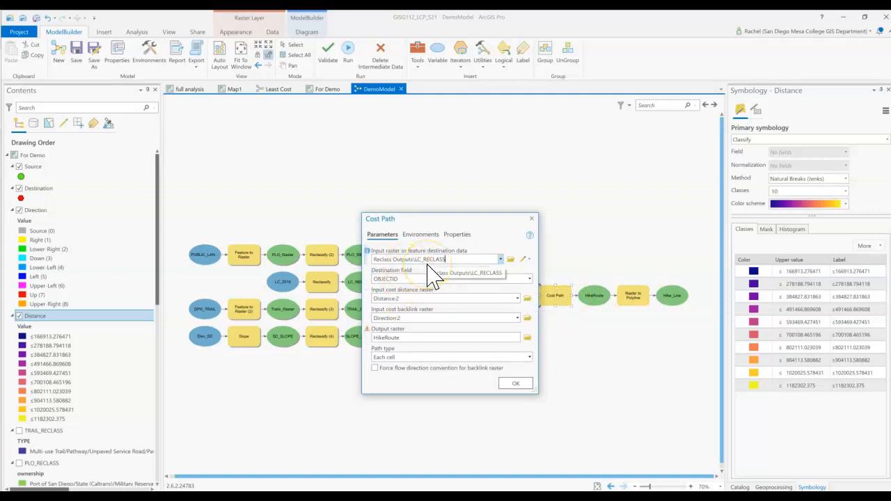
Step: Try to set Cost Path's input destination data to the model variable Destination:2
click(500, 259)
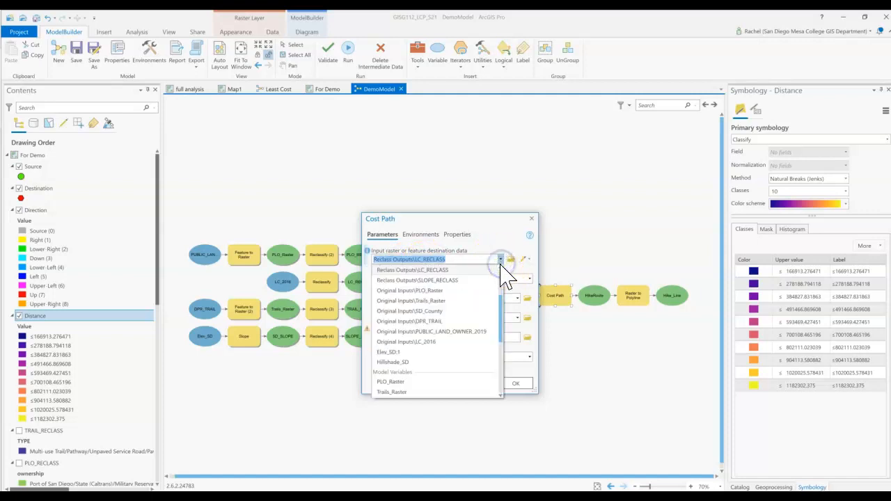
scroll(412, 339, down, 5)
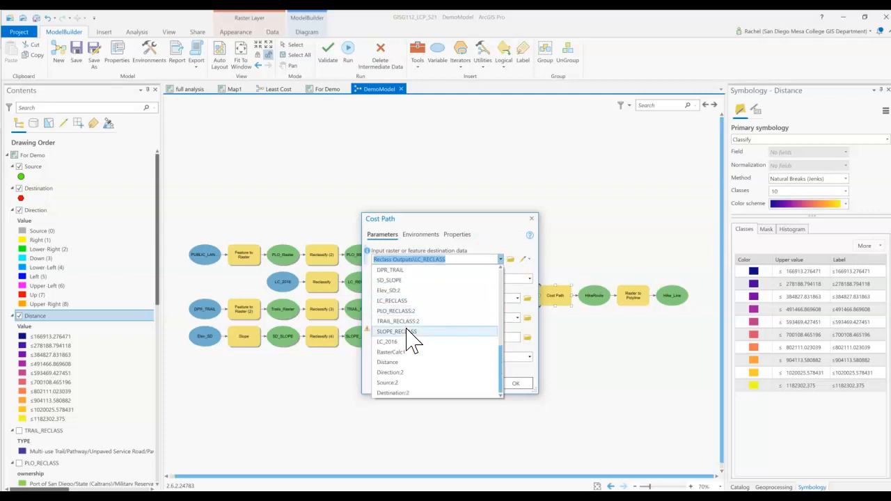
click(393, 390)
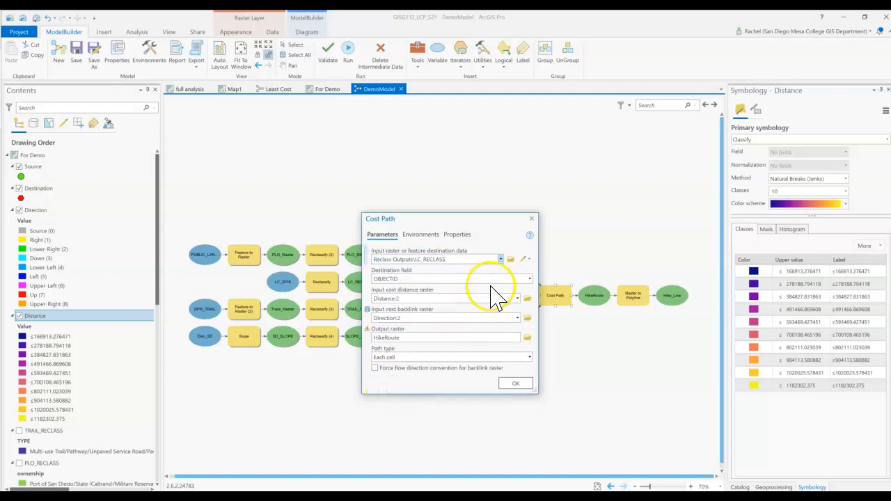
click(500, 259)
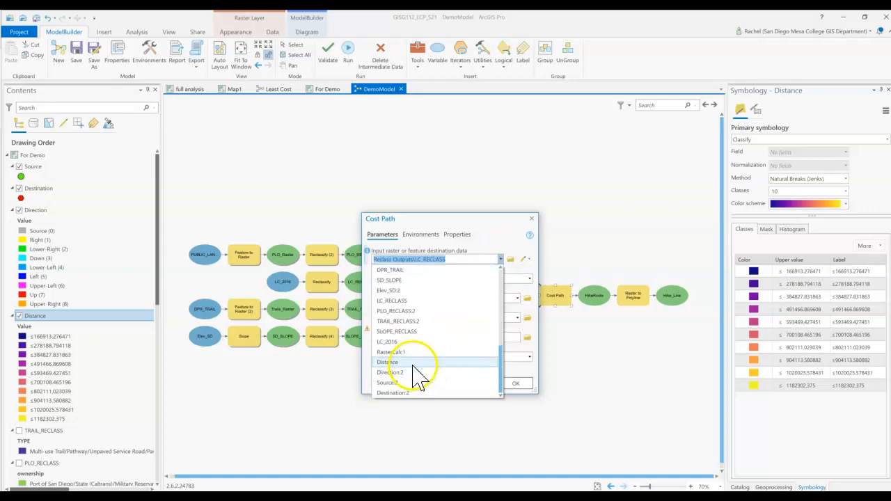
click(394, 403)
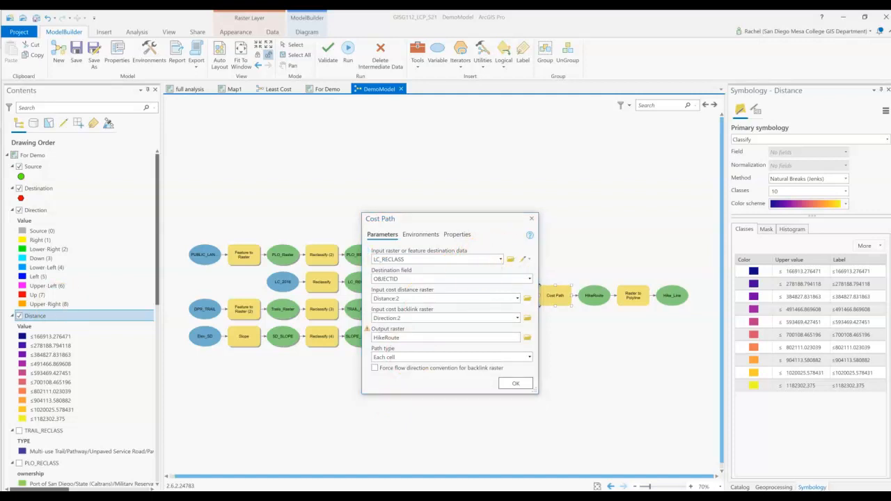
Step: Set Cost Path's input destination data to the Destination feature class from GISG112_LCP_S21.gdb in the project folder
drag(0, 63, 394, 131)
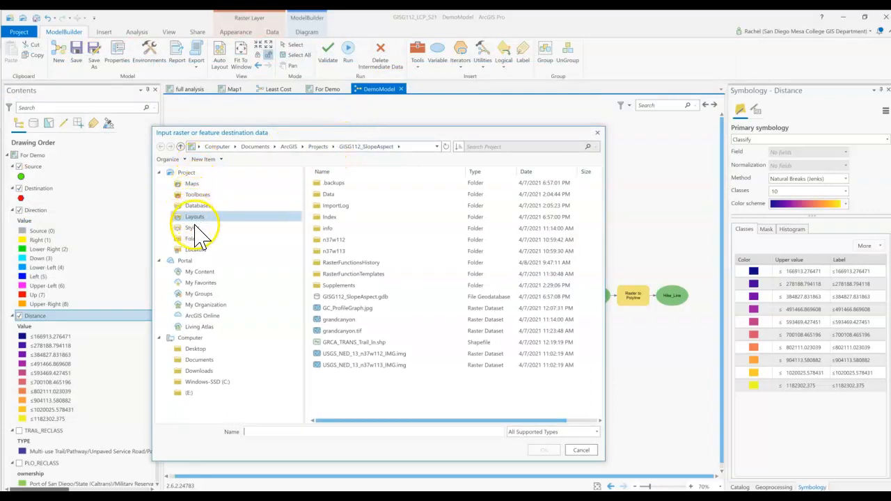
click(200, 237)
double_click(346, 183)
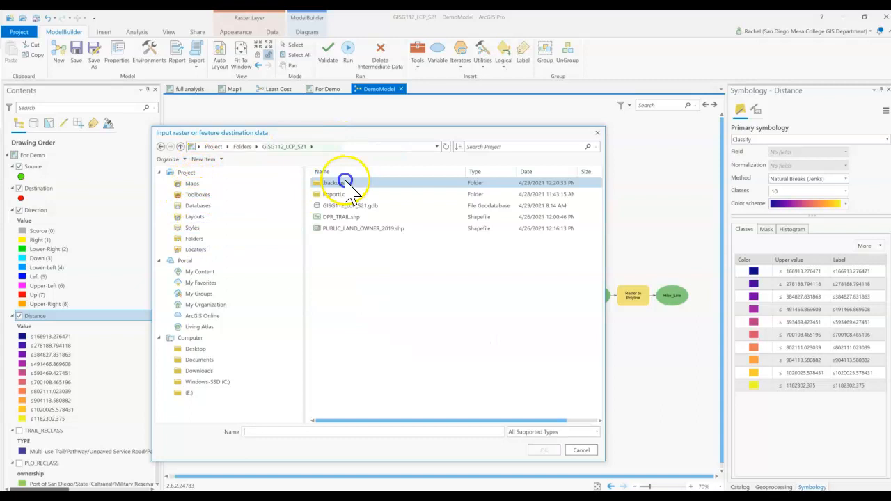
double_click(348, 206)
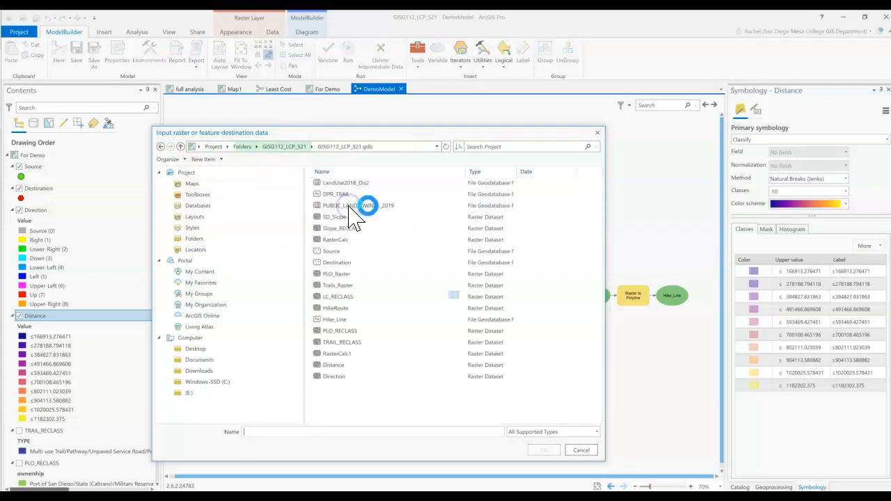
click(341, 259)
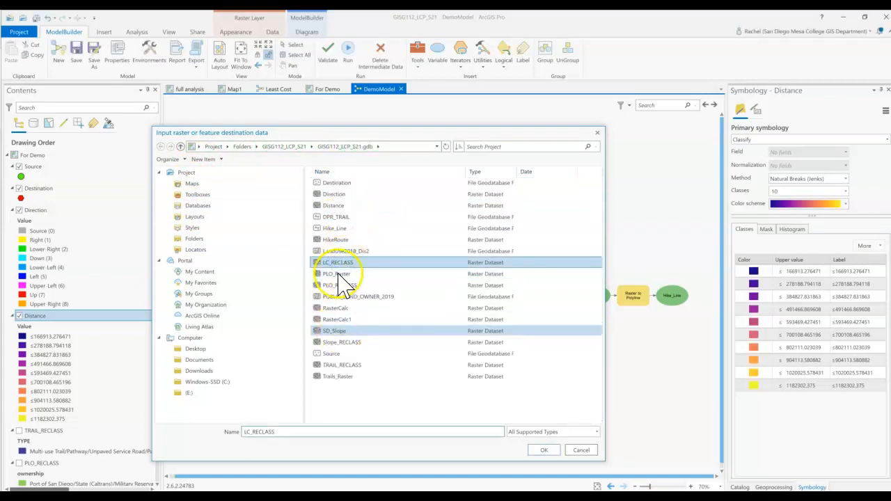
click(343, 183)
click(543, 450)
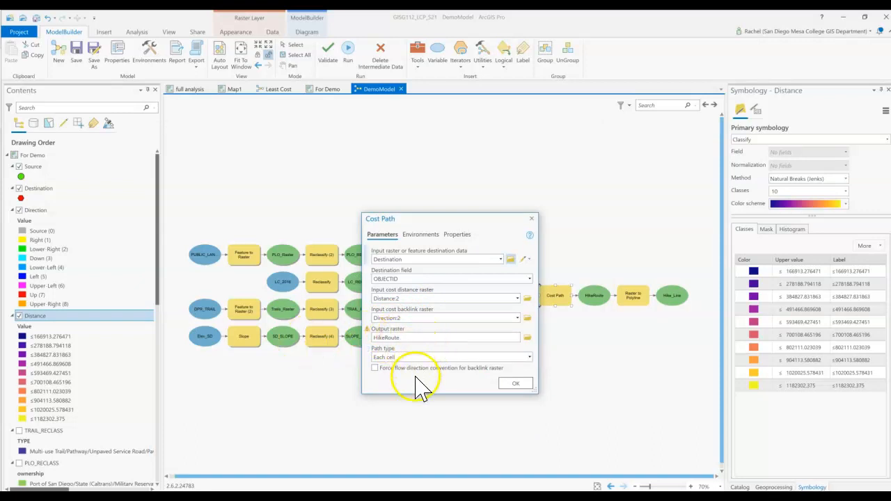
Step: Keep Each cell as the path type and apply the Cost Path parameters
click(530, 357)
click(531, 358)
click(530, 357)
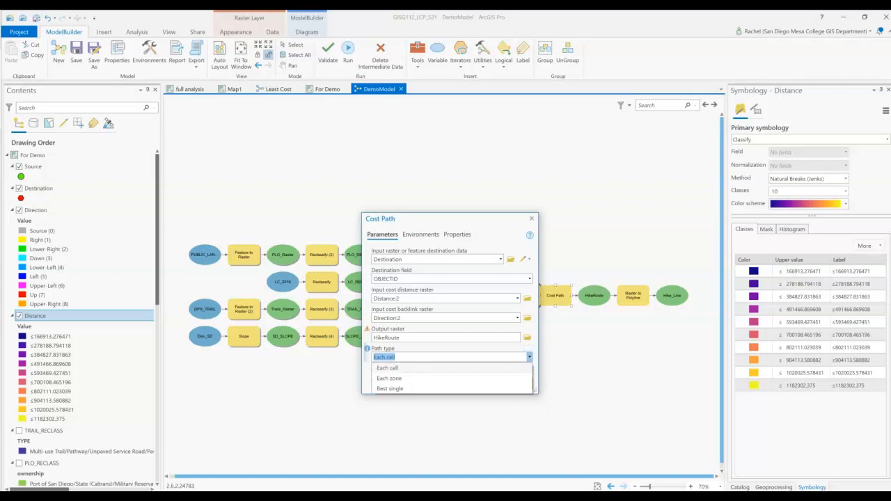
click(530, 358)
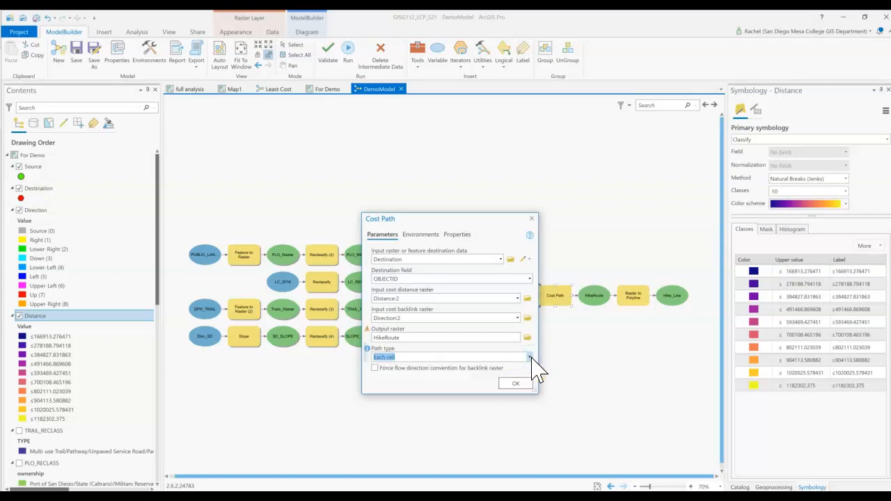
click(530, 387)
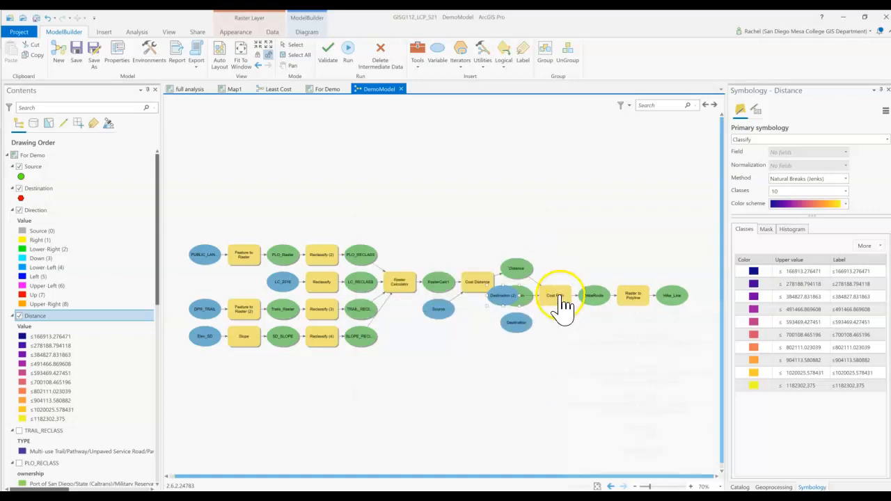
Step: Replace the unused Destination variable with Destination (2) below Cost Path, and save the model
drag(507, 302, 546, 334)
click(516, 326)
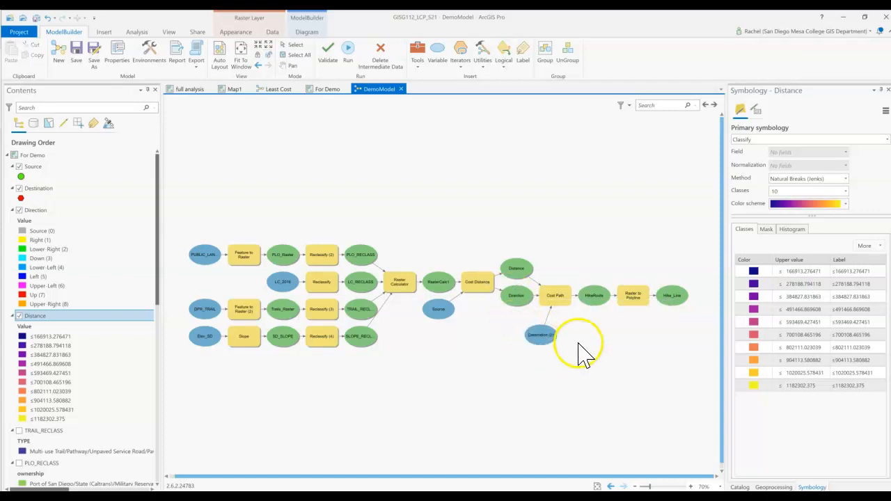
click(77, 53)
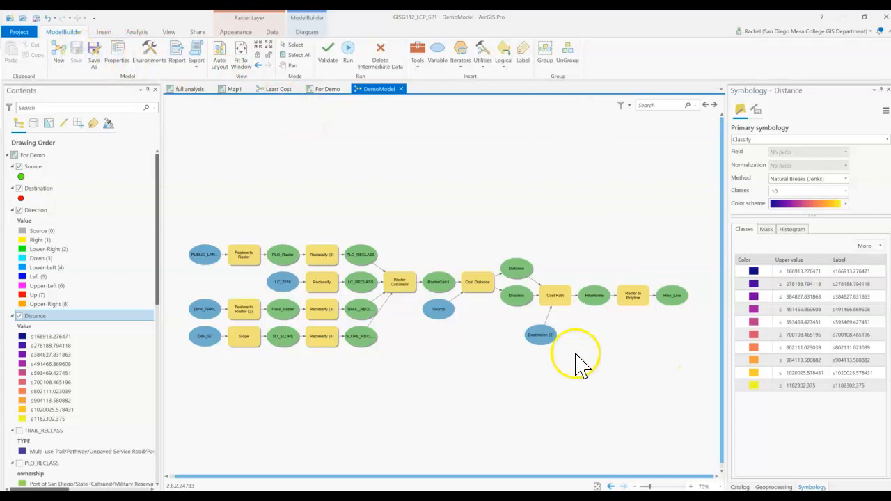
Step: Try to run only the Cost Path tool in DemoModel, and close the run report
right_click(553, 298)
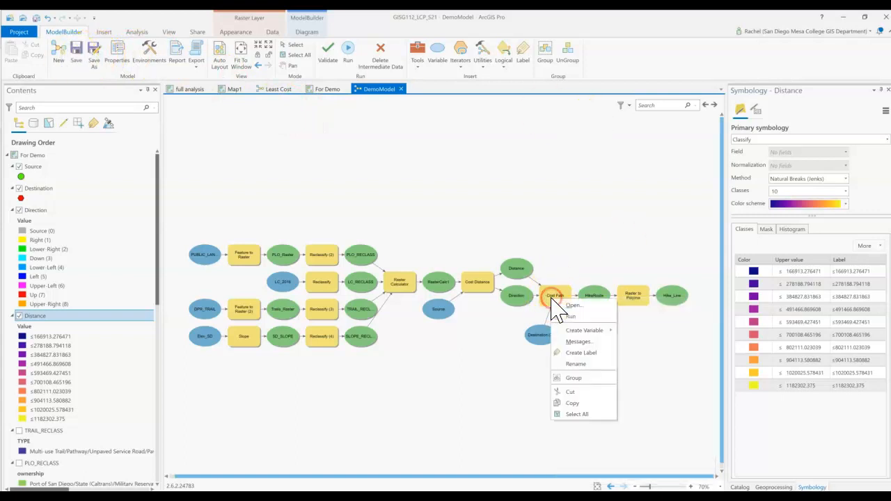
click(566, 316)
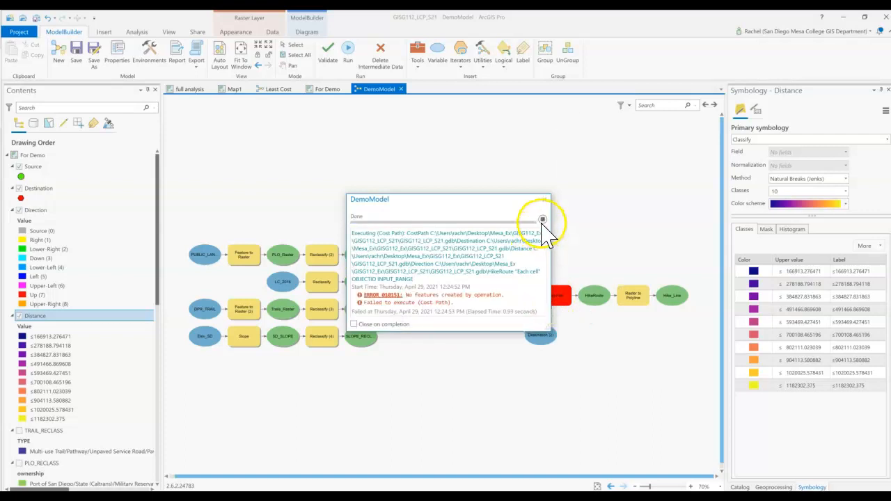
click(543, 201)
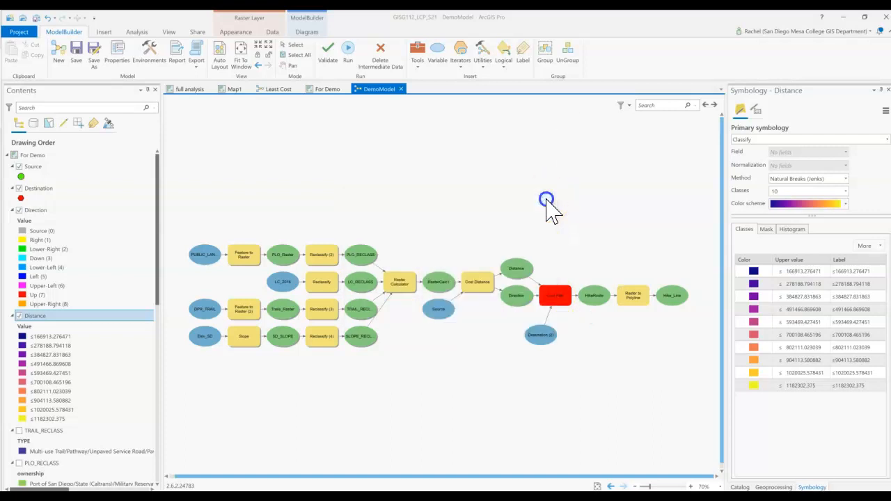
Step: Try Distance as Cost Path's input destination data and read the error on that parameter
right_click(545, 338)
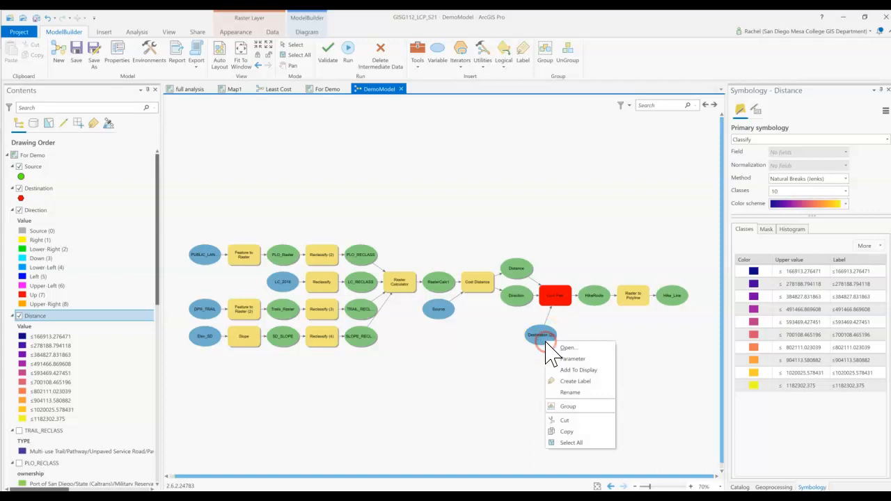
click(551, 291)
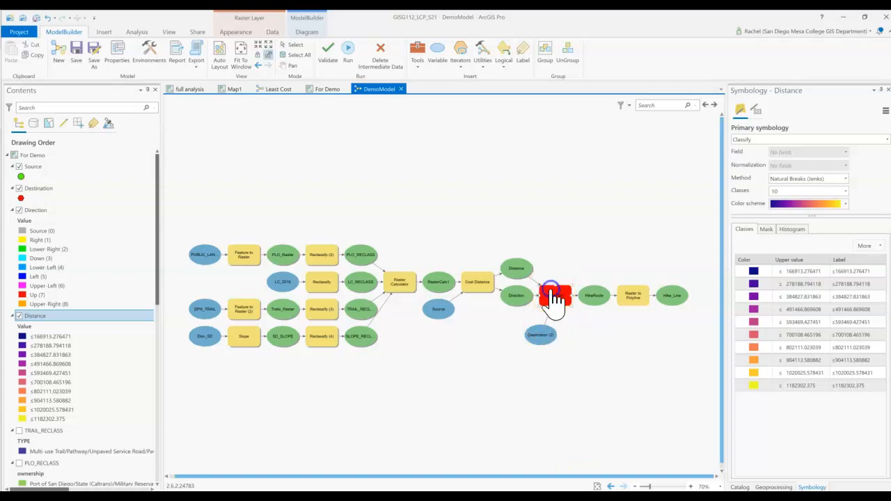
double_click(552, 296)
click(500, 259)
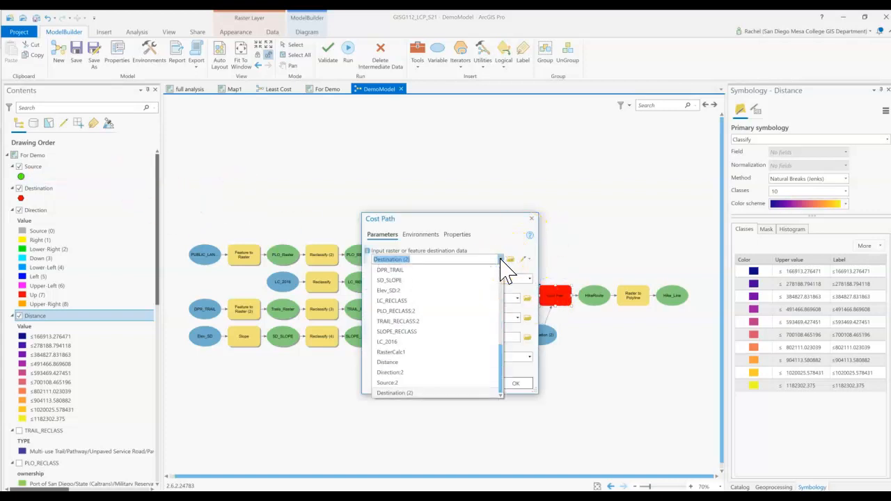
click(427, 362)
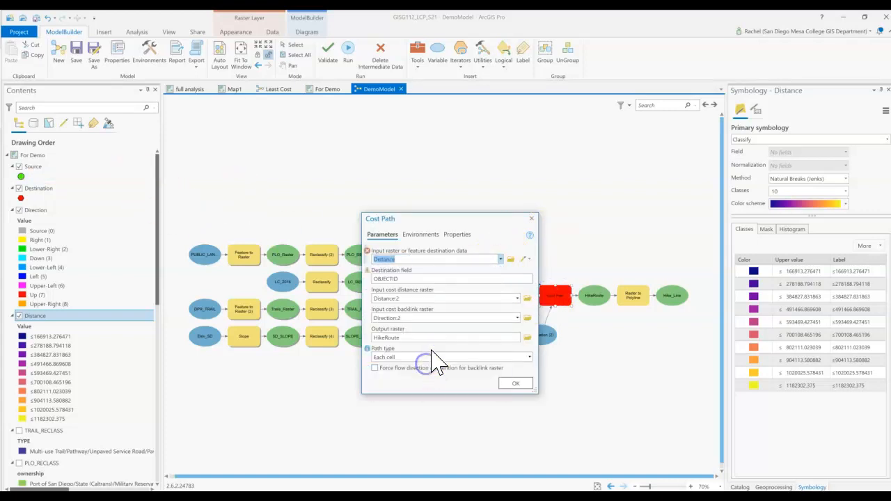
click(368, 252)
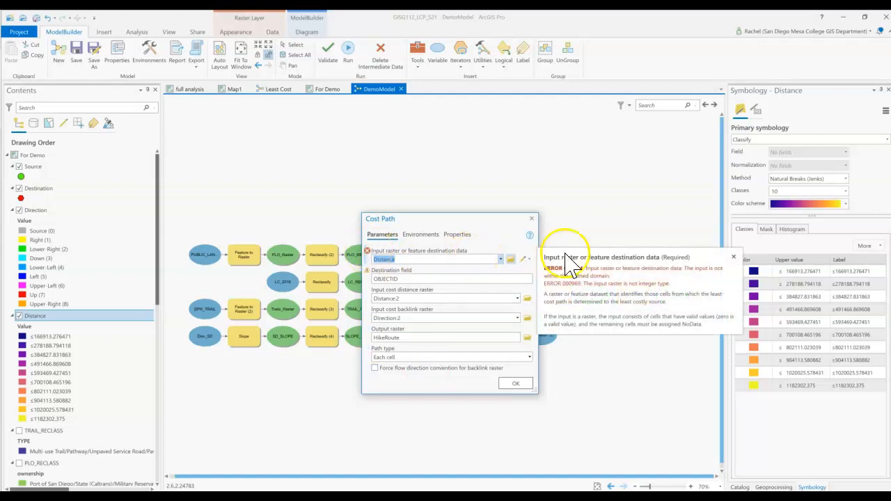
click(418, 256)
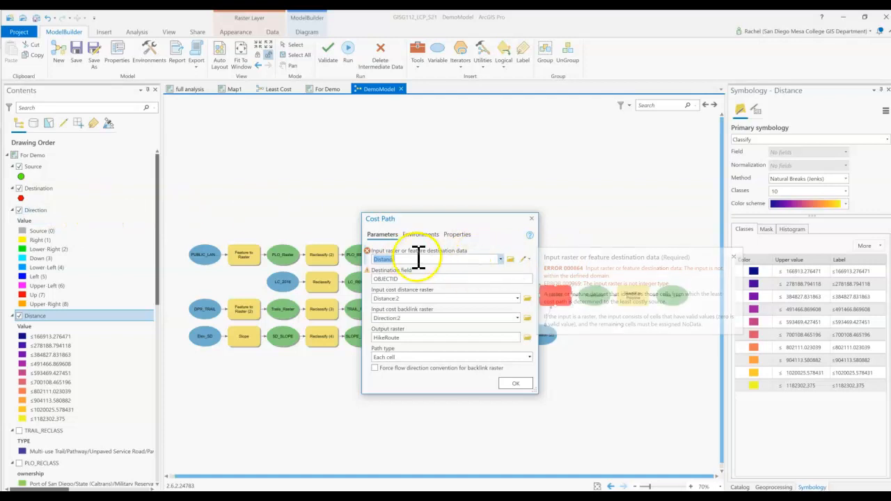
click(40, 189)
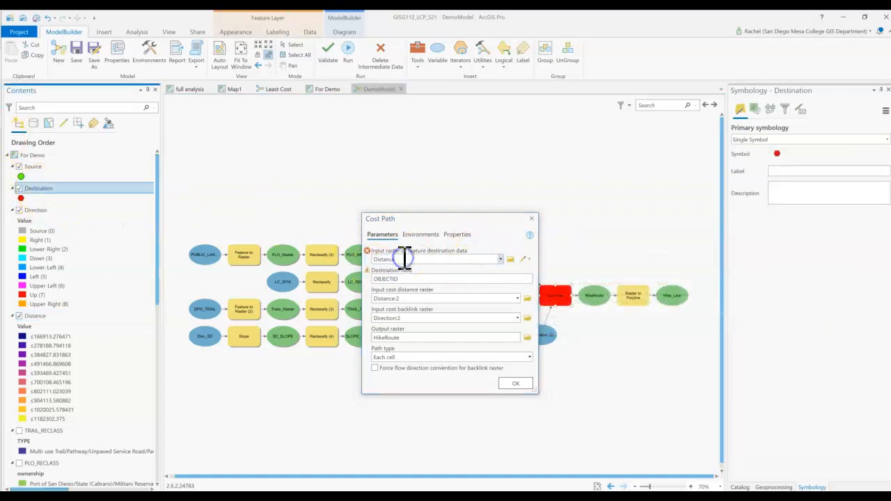
Step: Clear Cost Path's input destination data, reselect Destination (2), and apply the parameters
drag(477, 257, 372, 258)
key(BackSpace)
click(499, 259)
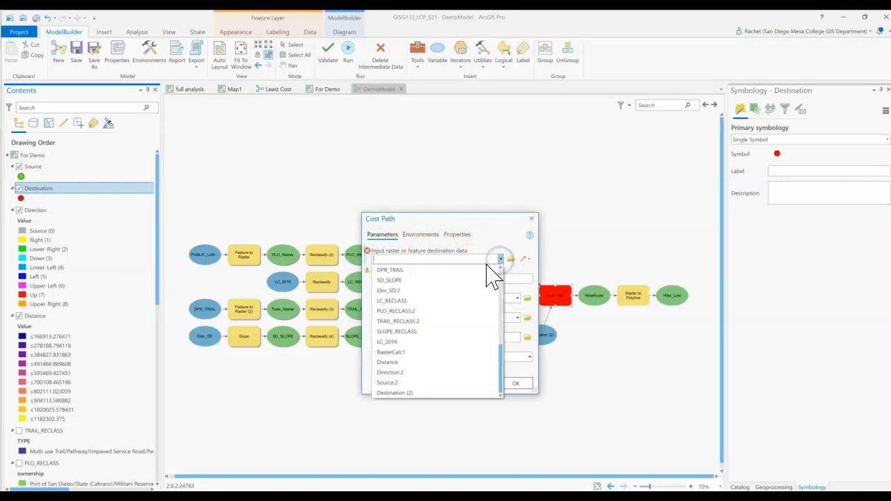
click(394, 374)
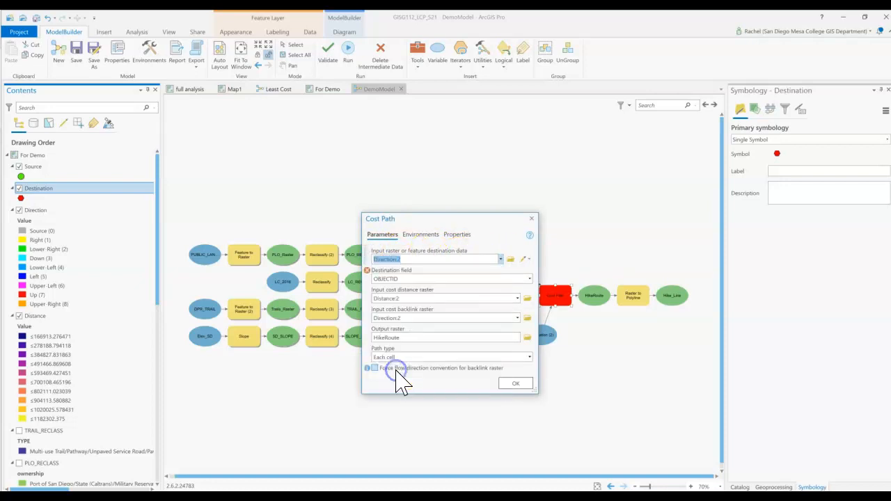
click(500, 259)
scroll(433, 323, down, 5)
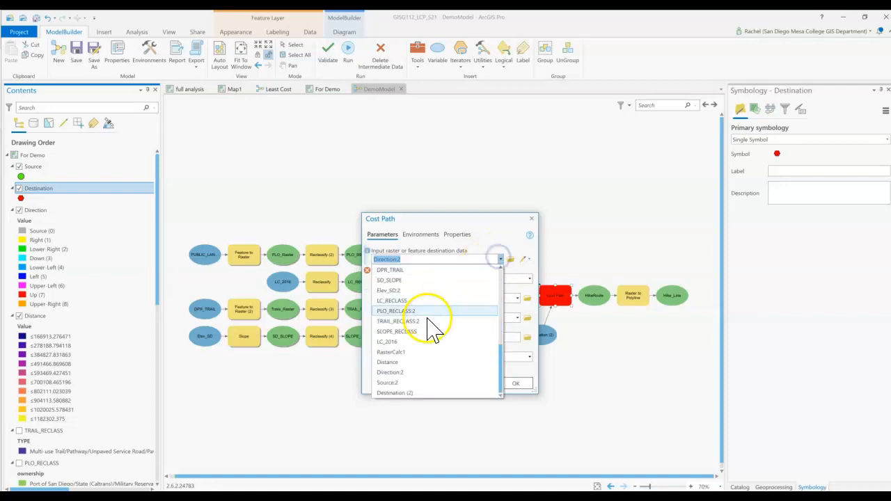
click(394, 393)
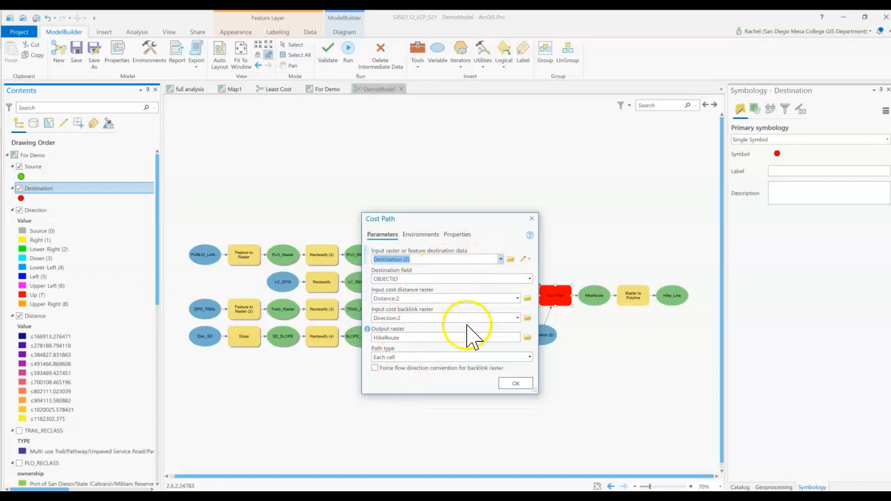
click(519, 384)
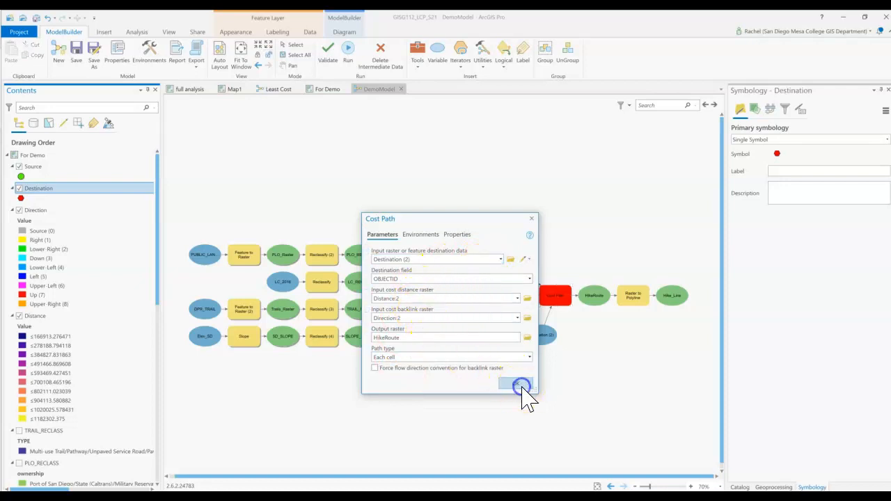
Step: Remove the Destination (2) variable from DemoModel and add the Destination map layer below Cost Path in its place
right_click(563, 313)
click(578, 312)
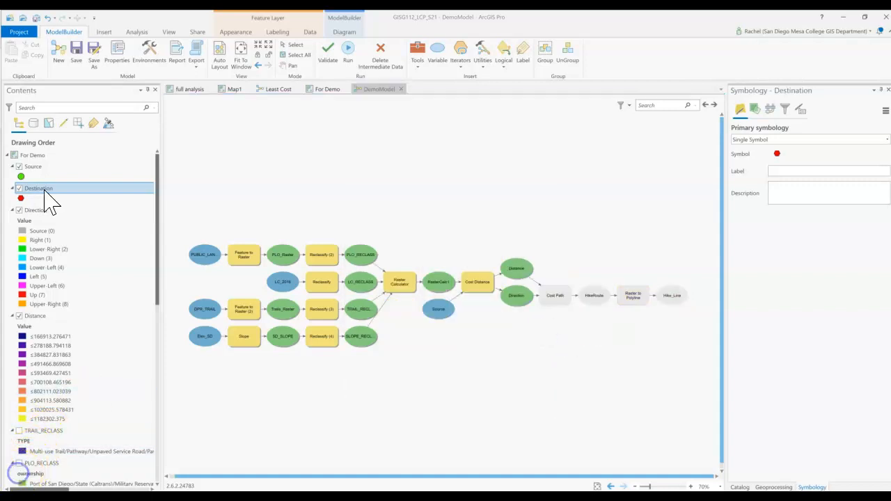
drag(46, 189, 342, 261)
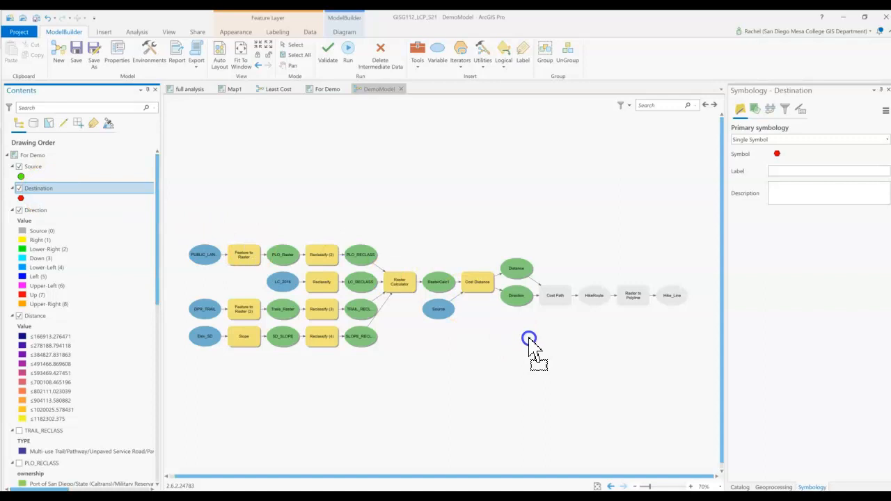
drag(544, 333, 545, 334)
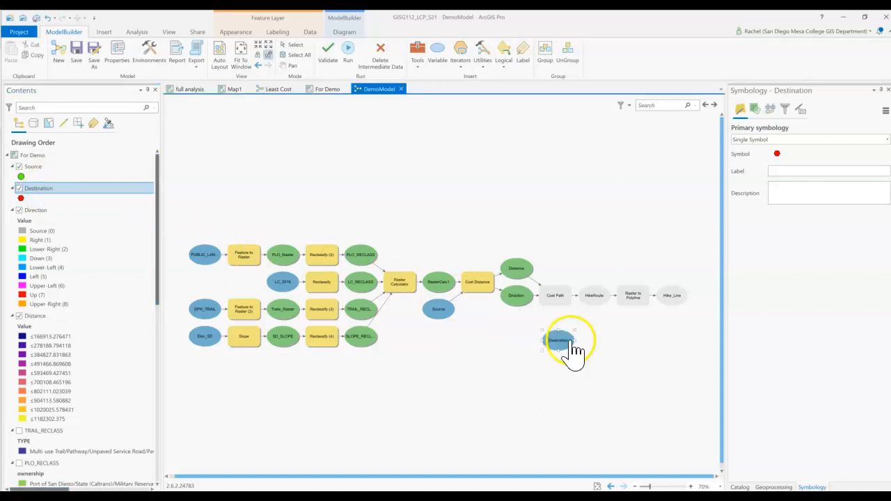
drag(555, 332, 550, 356)
click(604, 336)
Step: Connect Destination to Cost Path as its input raster or feature destination data, and apply the tool's parameters
click(551, 357)
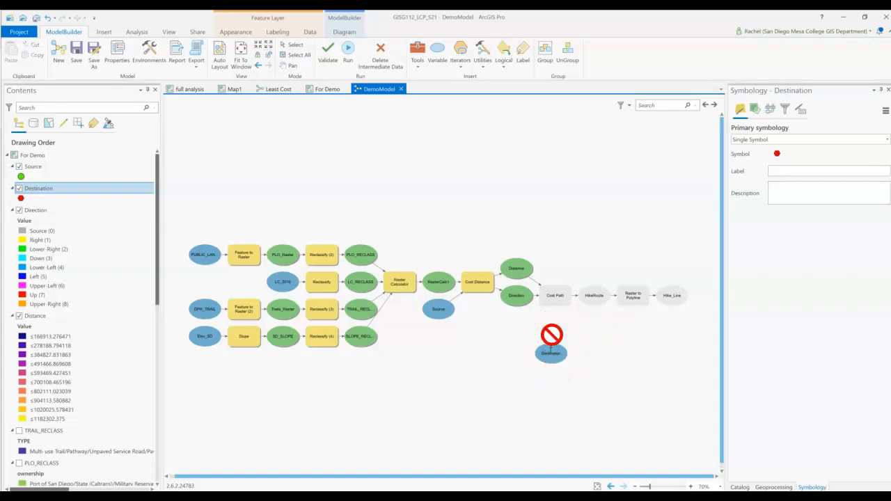
drag(552, 298, 552, 301)
click(561, 304)
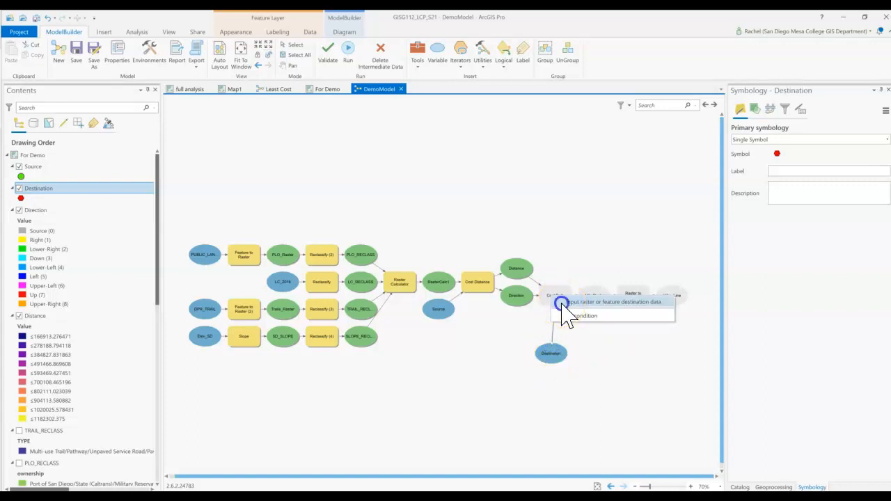
right_click(555, 307)
click(572, 320)
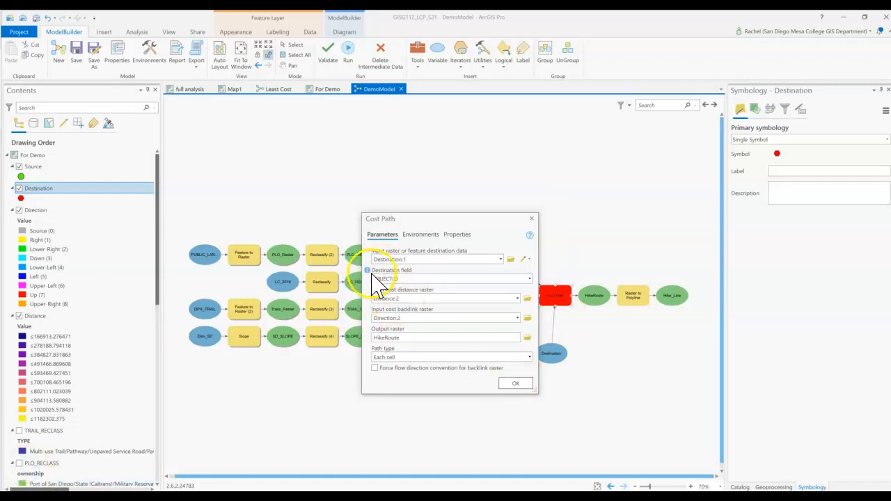
click(522, 384)
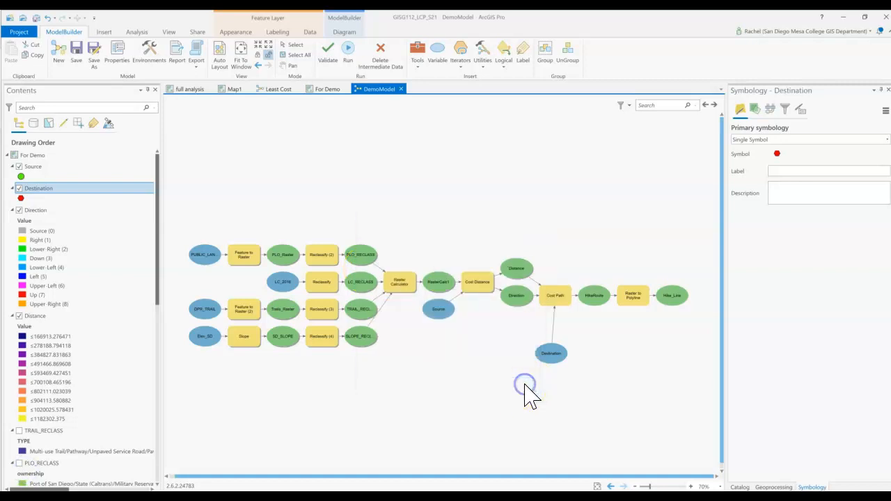
Step: Run only the Cost Path tool, close the run report, and check the display setting of the HikeRoute output
right_click(563, 298)
click(580, 319)
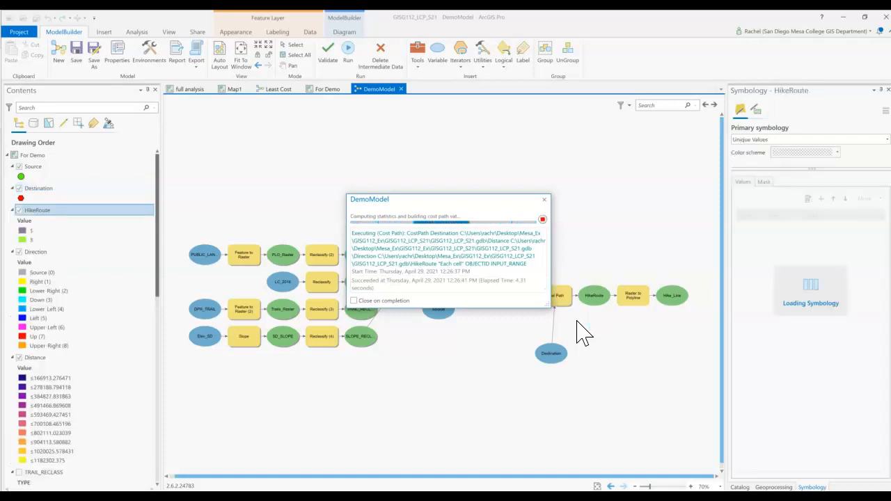
click(545, 199)
click(595, 296)
right_click(595, 296)
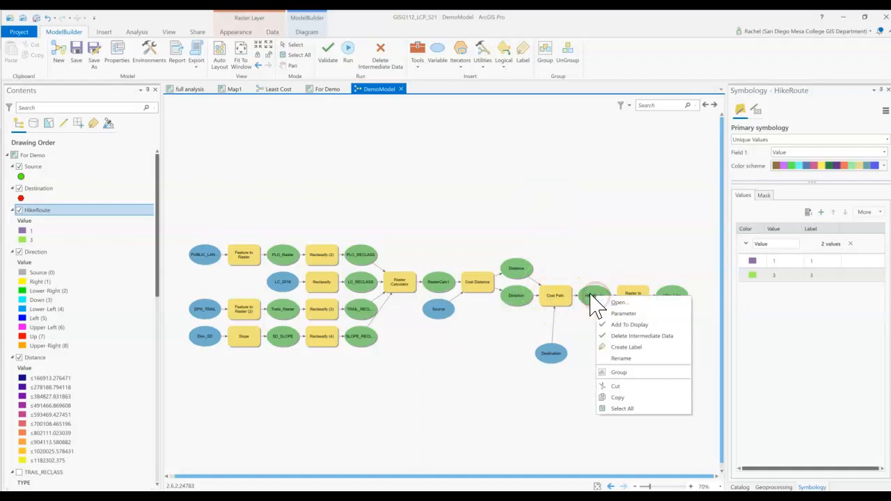
Step: In the For Demo map, hide the Direction and Distance layers and turn on SD_County
click(51, 211)
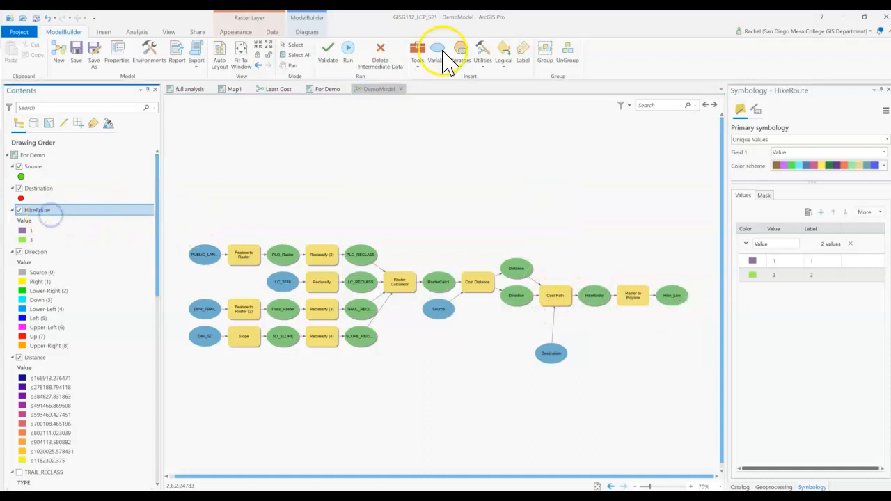
click(327, 89)
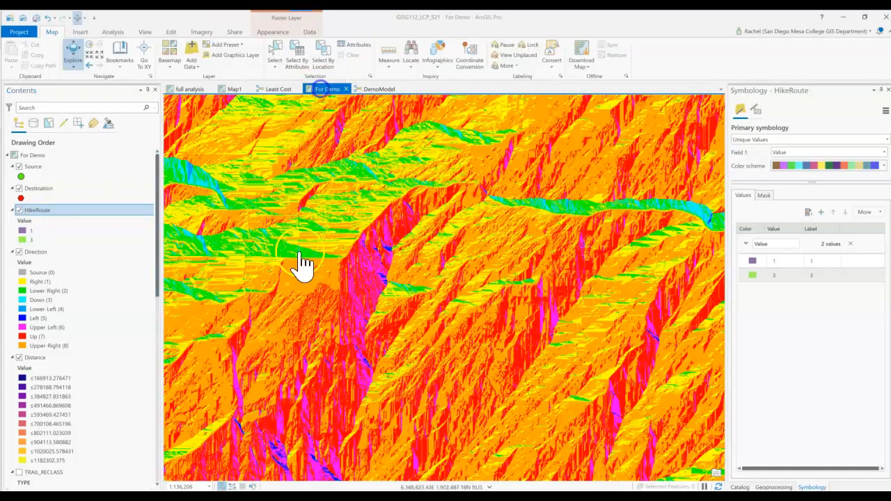
click(19, 251)
click(19, 358)
scroll(16, 390, down, 4)
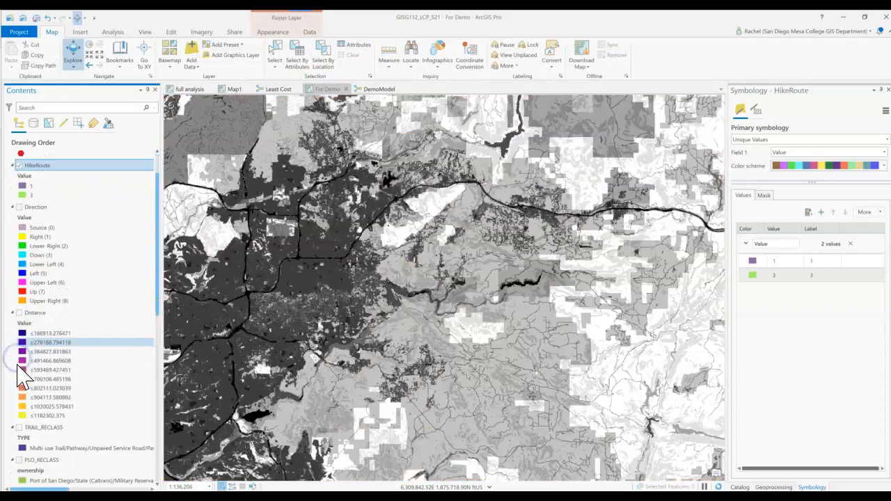
scroll(13, 415, down, 8)
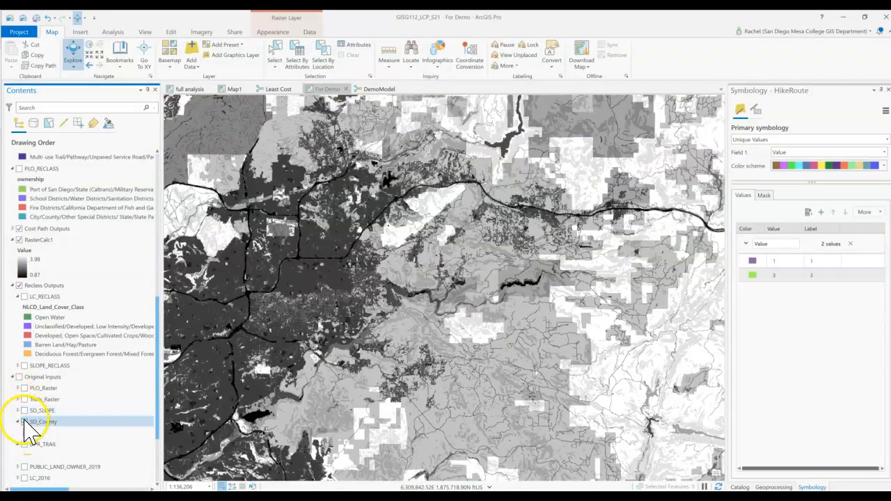
Step: Examine how the HikeRoute raster runs across the RasterCalc1 cost surface near the destination
scroll(318, 277, down, 3)
scroll(318, 277, down, 3)
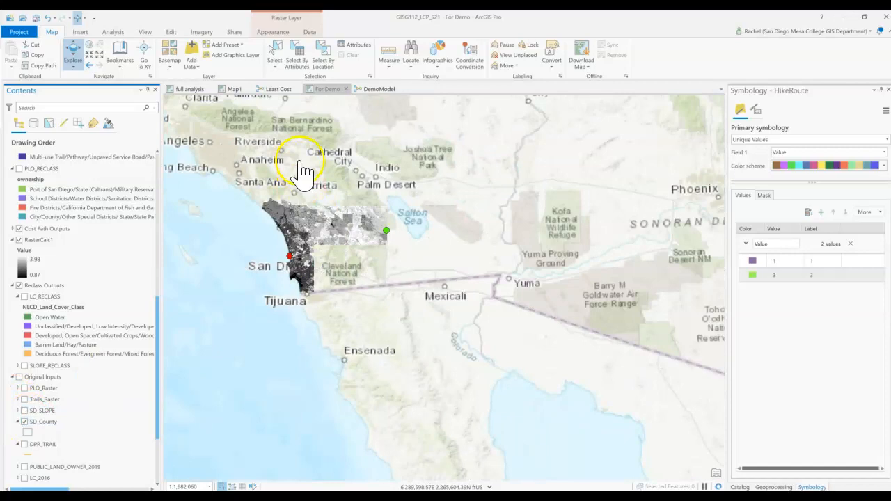
scroll(307, 259, up, 5)
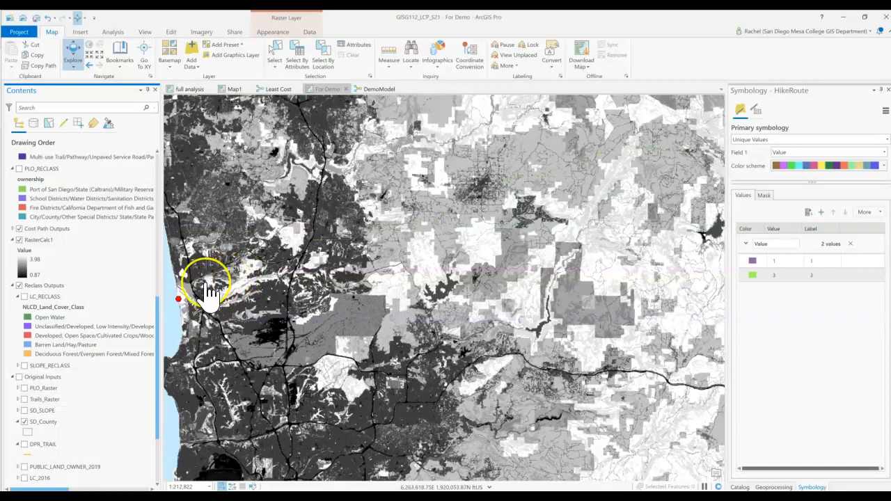
scroll(213, 288, up, 5)
drag(235, 227, 276, 287)
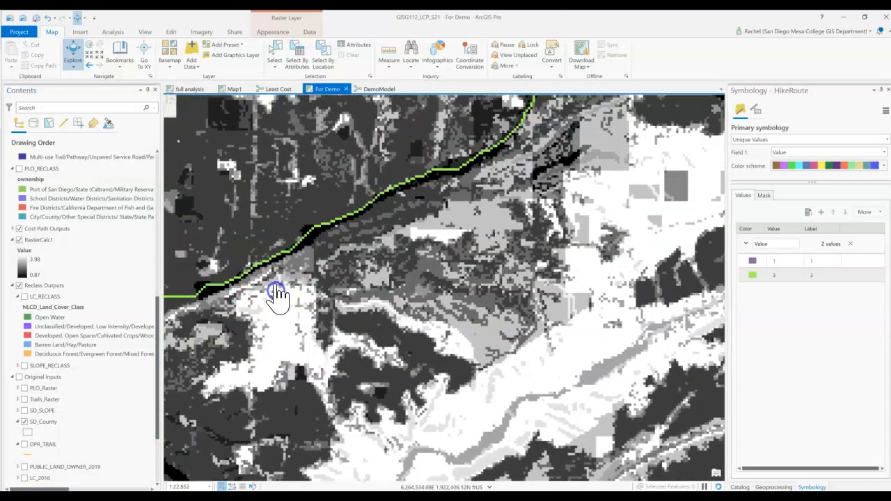
scroll(221, 301, down, 4)
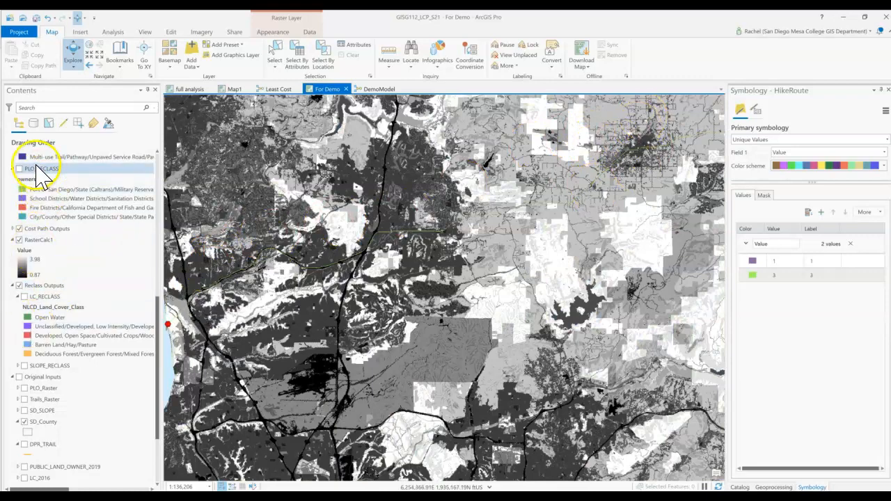
scroll(259, 262, up, 3)
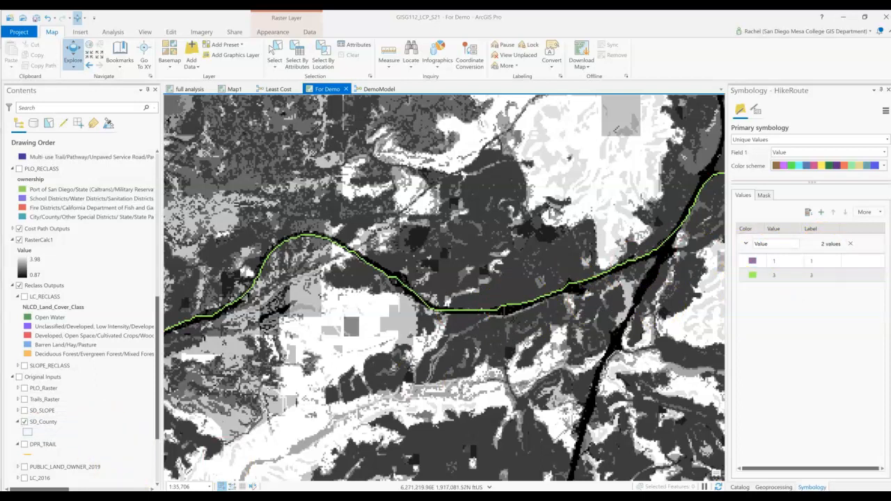
Step: Switch to the LCP Spring 2021 Google Slides deck and review the assigned ranks on the Criteria Table Example slide
drag(2, 28, 181, 12)
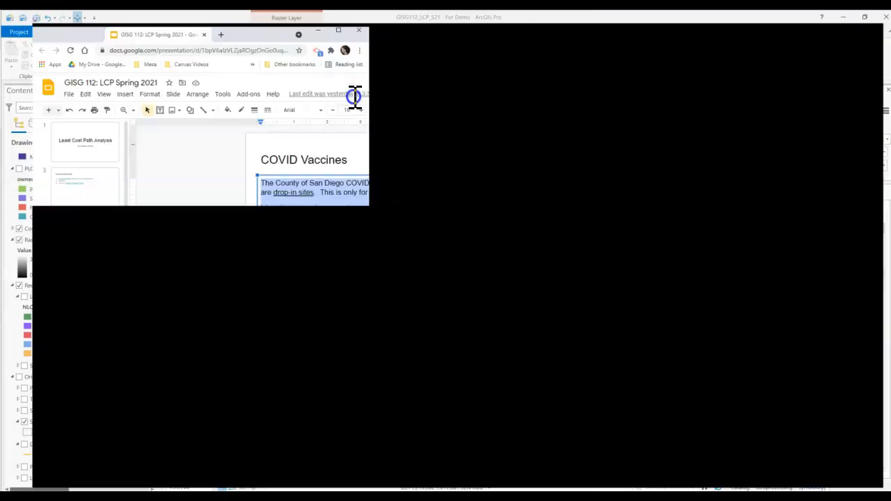
scroll(34, 280, down, 4)
click(63, 360)
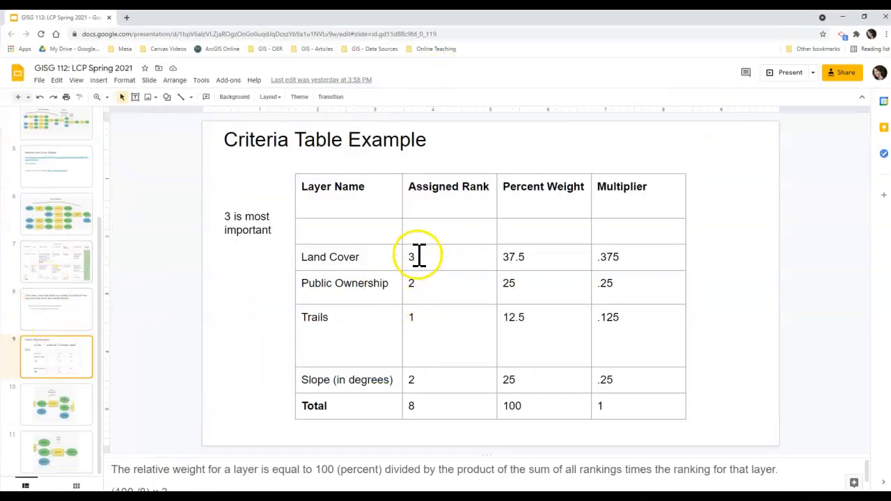
drag(410, 259, 414, 371)
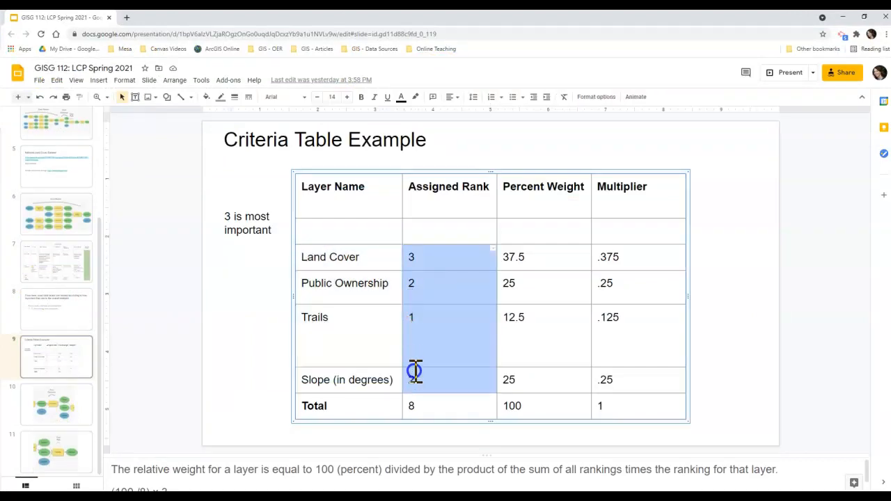
click(842, 16)
Step: Switch back to ArcGIS Pro and review the Raster to Polyline parameters in DemoModel, with HikeRoute:2 as input and Hike_Line as output
scroll(367, 250, down, 3)
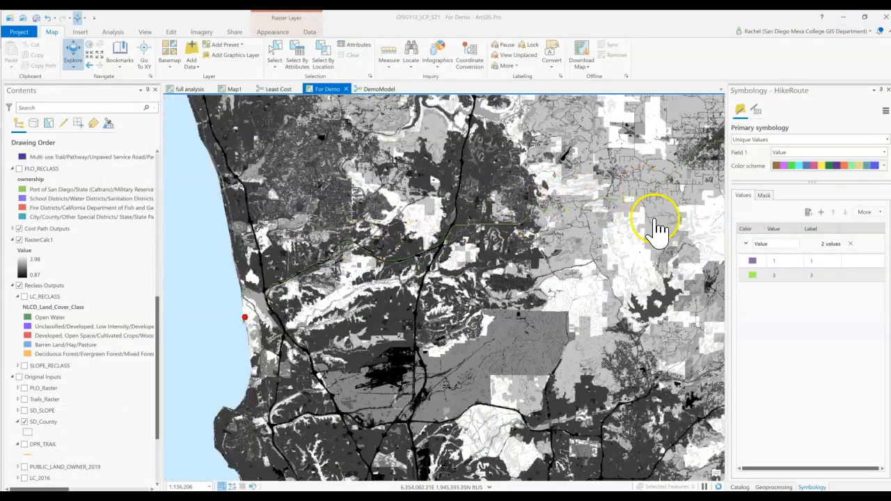
click(759, 276)
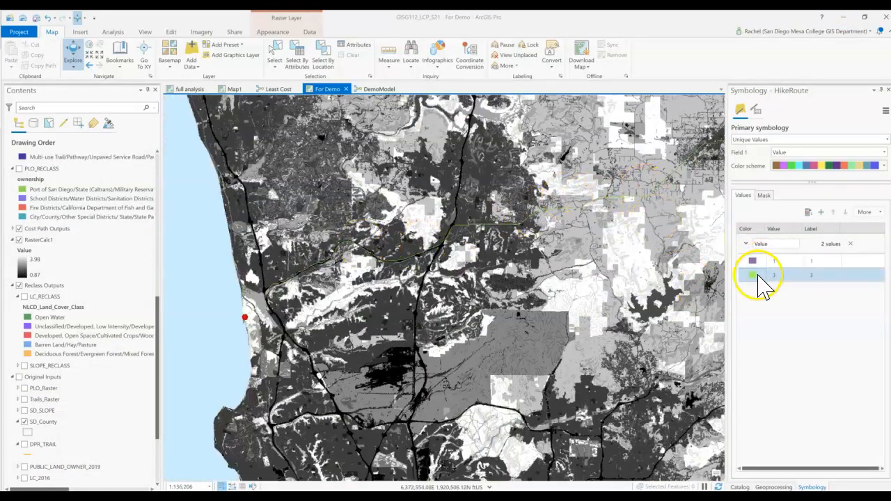
click(379, 89)
double_click(635, 305)
click(514, 285)
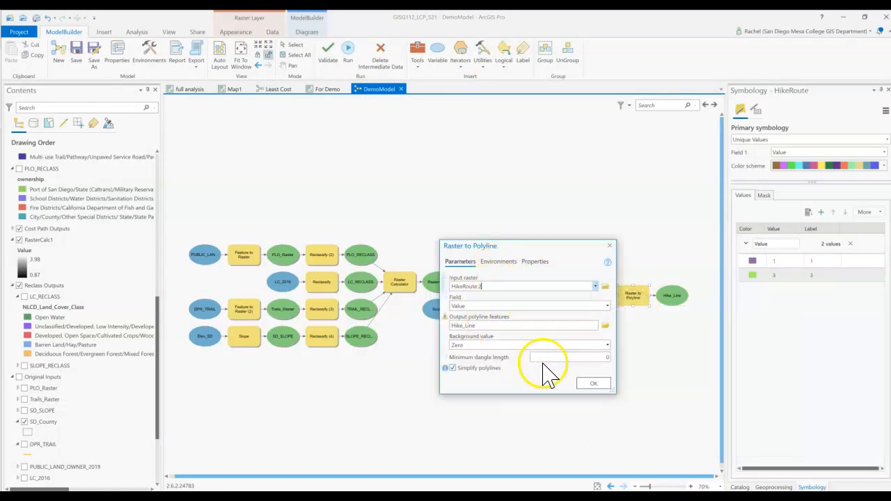
click(593, 385)
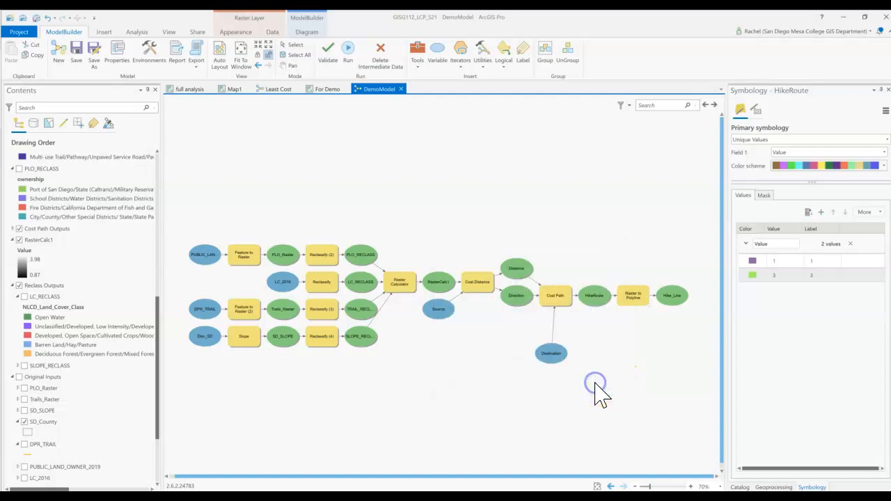
Step: Run only the Raster to Polyline tool and return to the For Demo map
right_click(635, 298)
click(647, 314)
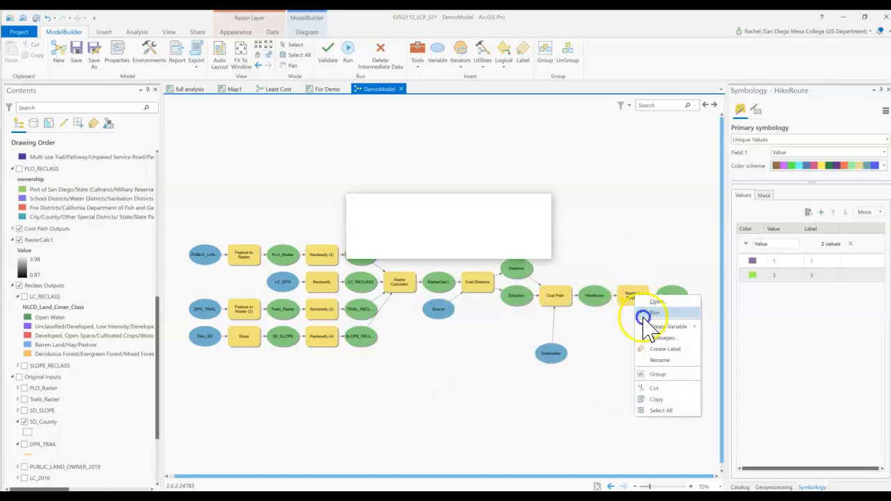
click(329, 89)
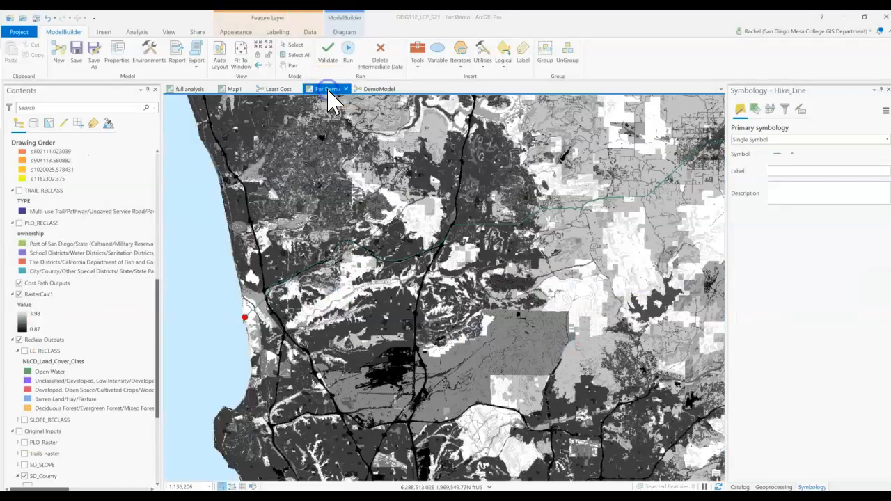
Step: Symbolize the Hike_Line layer as a red line with a width of 4 pt
click(777, 154)
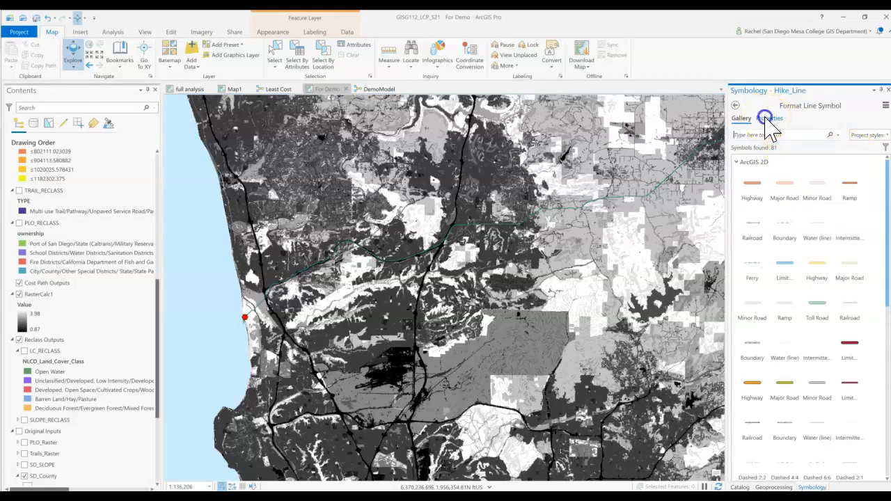
click(769, 118)
click(841, 475)
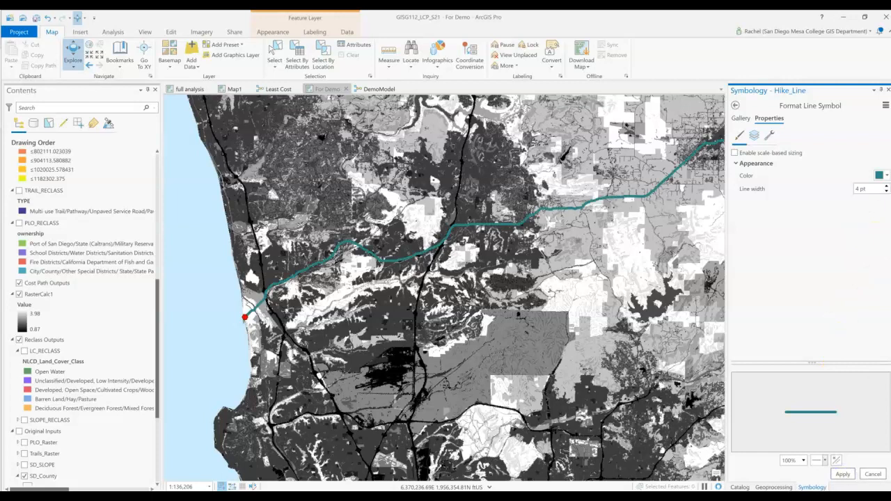
click(880, 175)
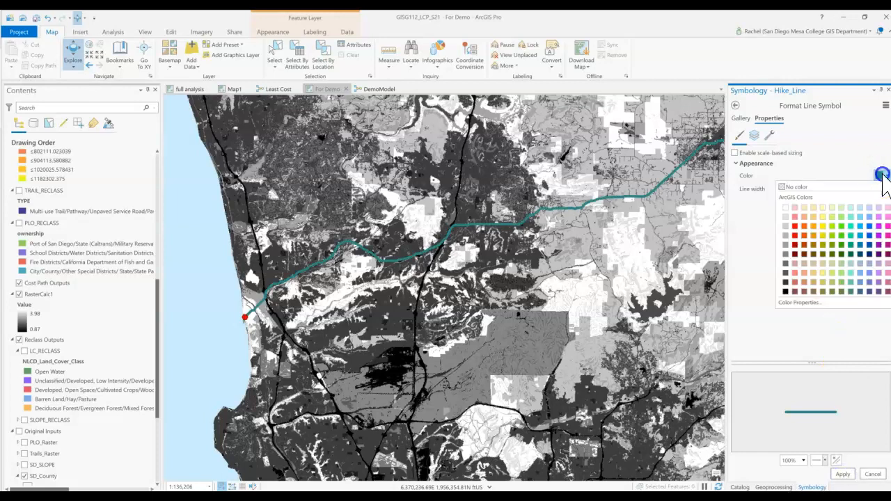
click(860, 229)
click(881, 177)
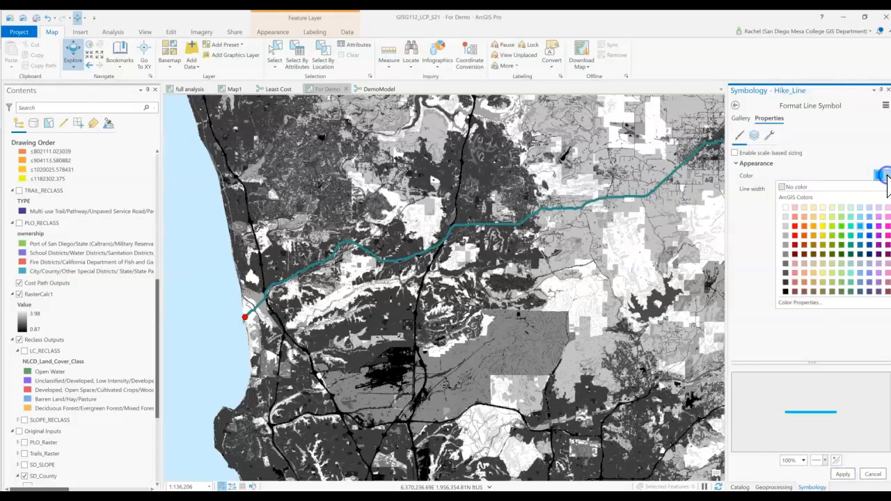
click(797, 228)
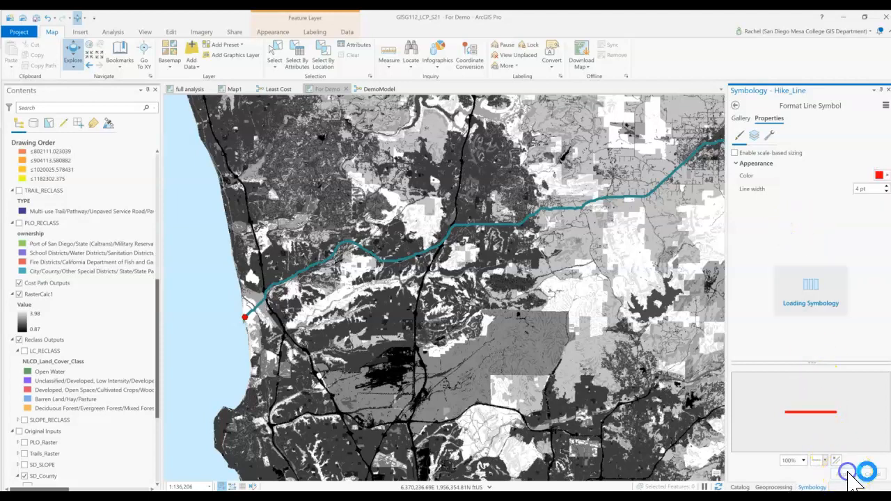
Step: Examine the course of Hike_Line across the county from the coast to the eastern destination
scroll(498, 286, down, 1)
scroll(498, 282, down, 2)
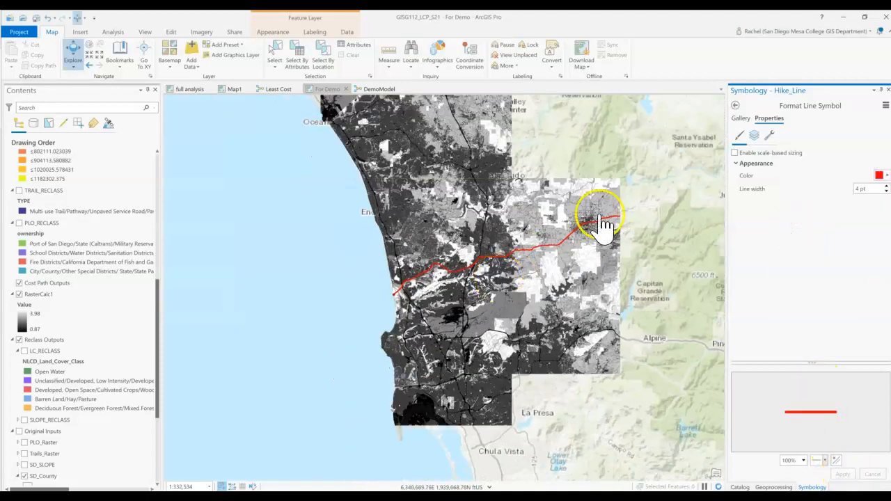
drag(642, 237, 488, 291)
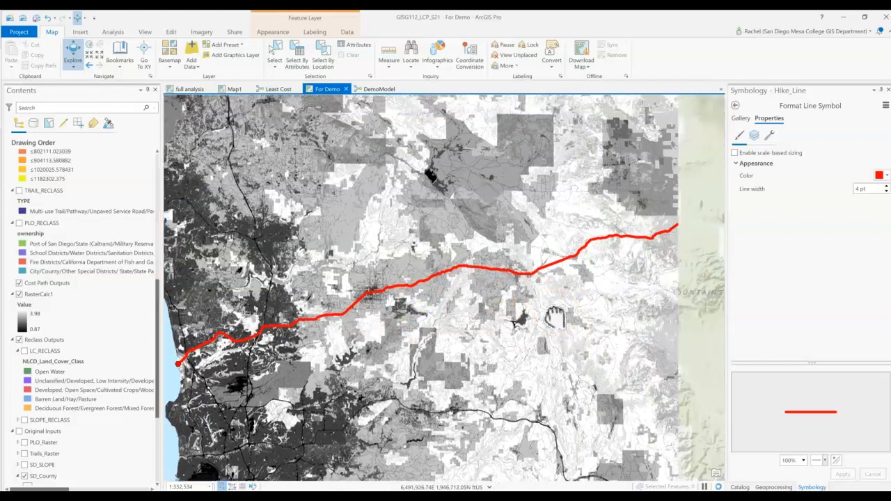
scroll(526, 317, down, 3)
scroll(523, 318, up, 2)
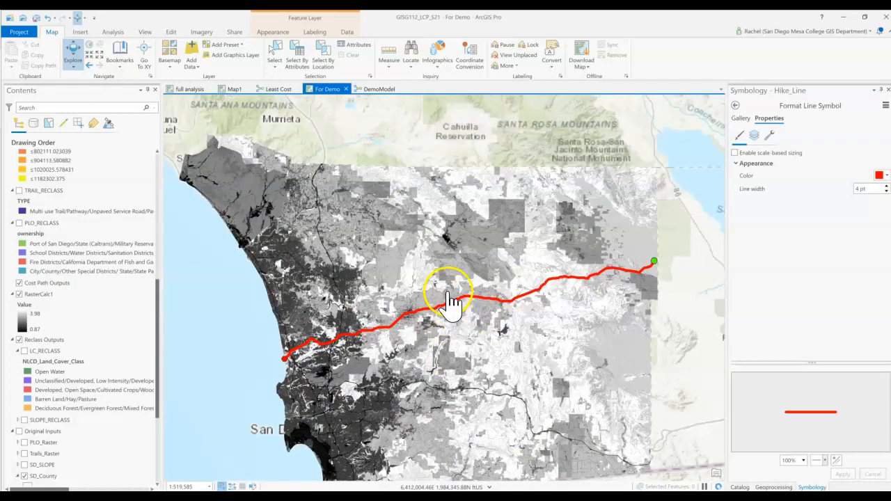
scroll(628, 279, up, 5)
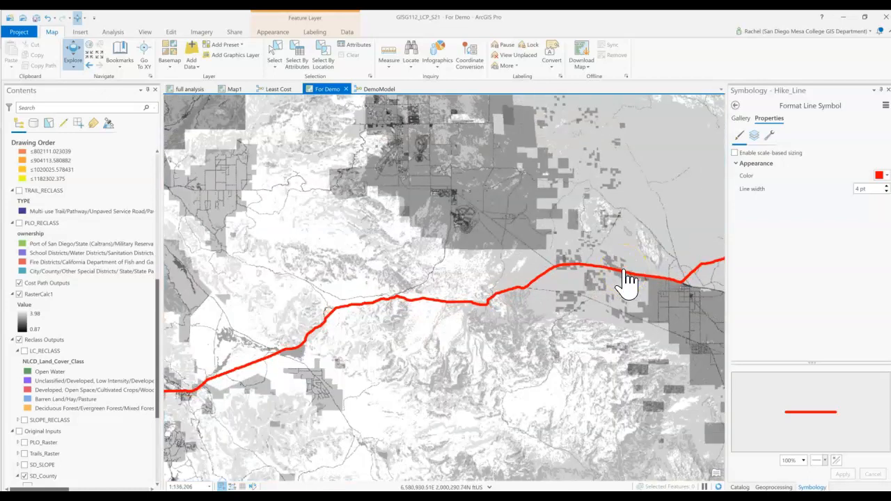
scroll(627, 278, down, 3)
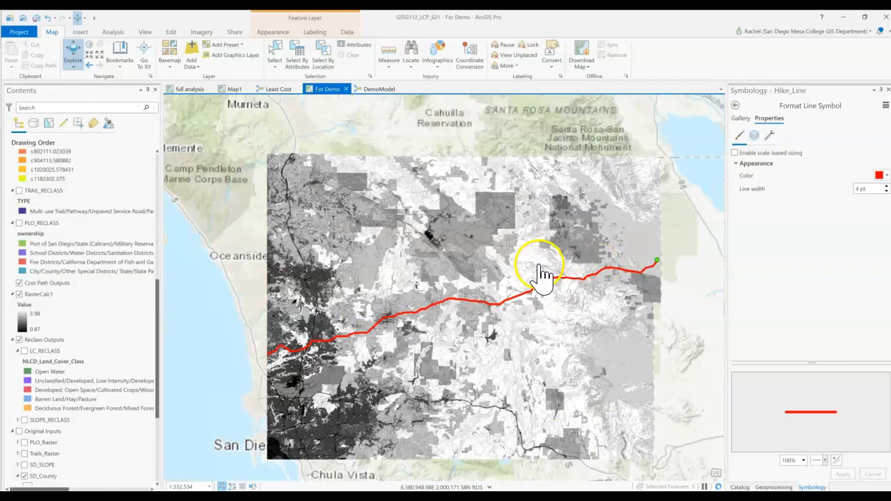
Step: Invert the stretch color scheme of the RasterCalc1 cost surface
scroll(542, 275, down, 2)
click(23, 321)
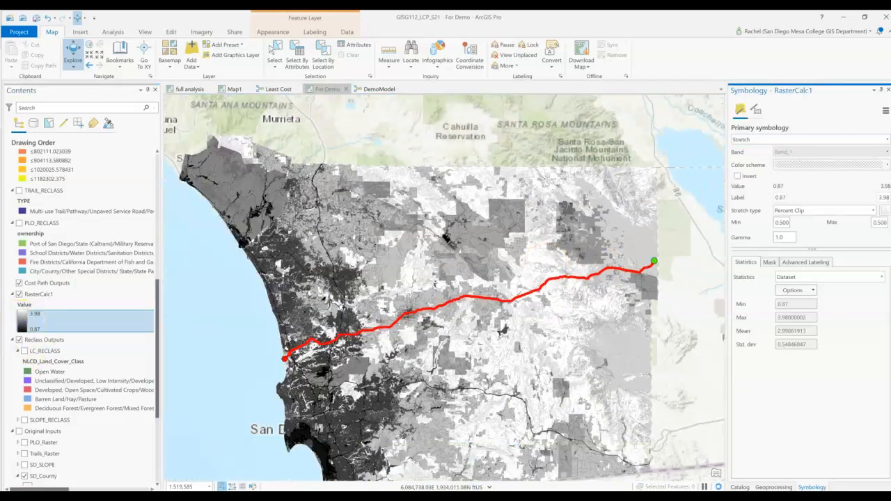
click(735, 177)
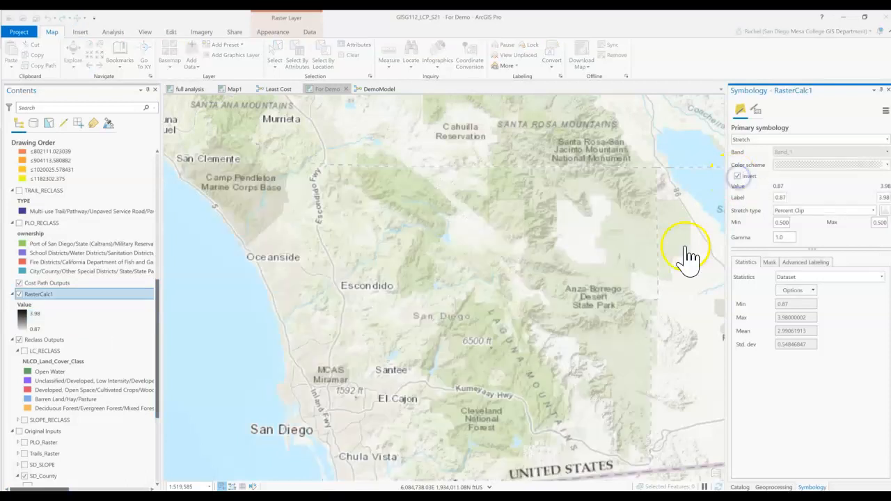
Step: Examine how Hike_Line follows the corridors of the inverted RasterCalc1 surface between the coast and the inland areas
scroll(512, 320, up, 3)
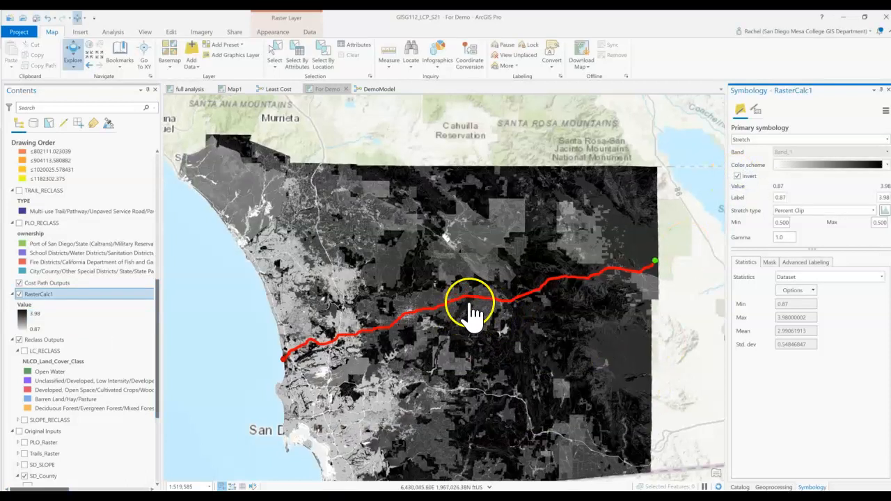
drag(273, 374, 486, 350)
scroll(293, 378, up, 2)
scroll(418, 362, up, 8)
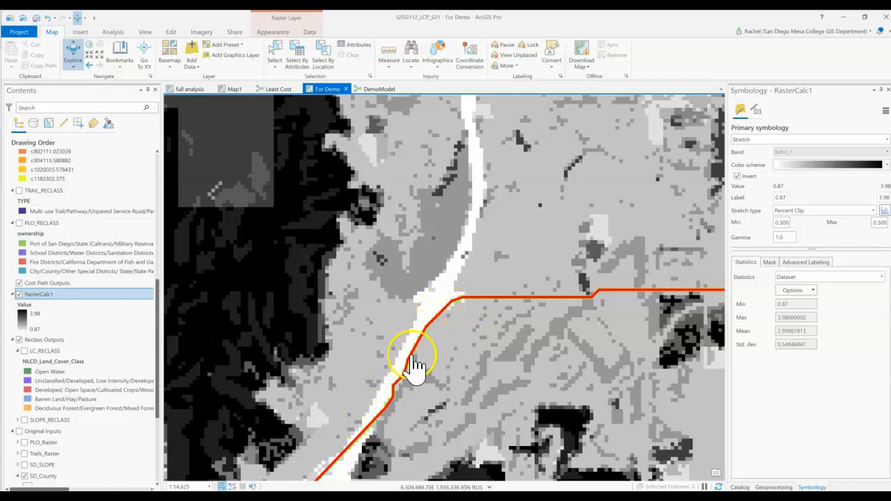
scroll(372, 432, down, 3)
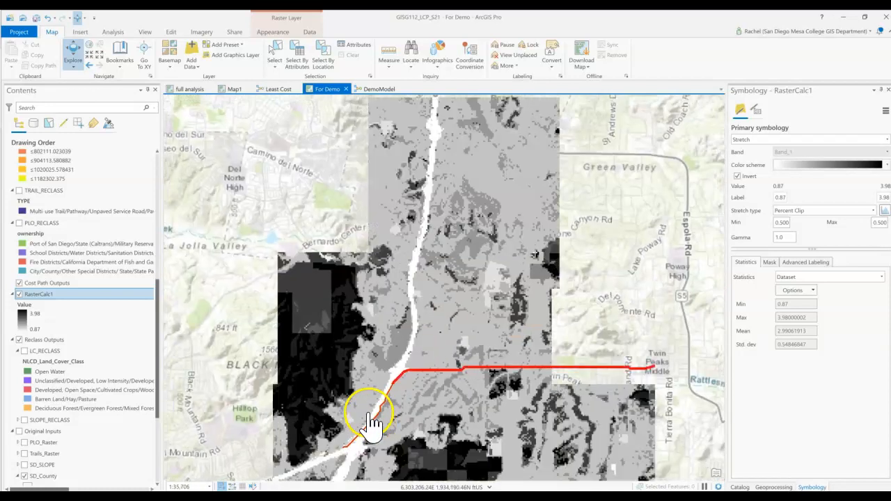
scroll(382, 408, down, 2)
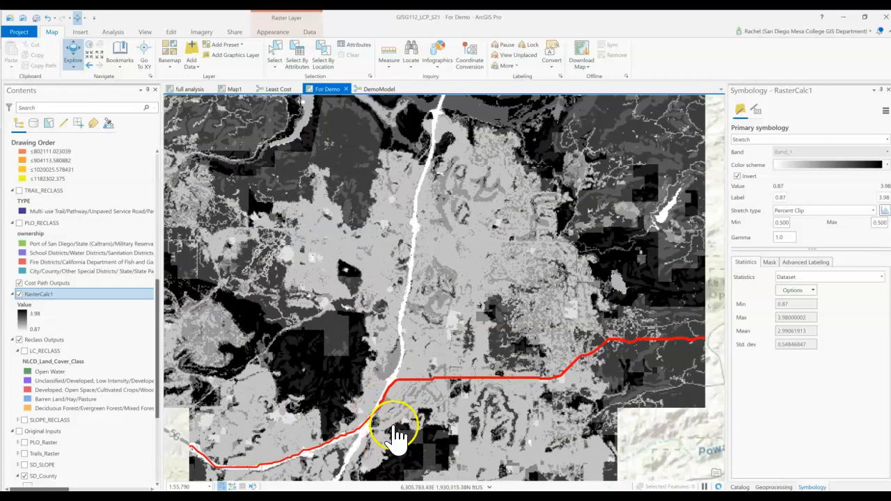
drag(397, 428, 432, 334)
scroll(432, 324, down, 2)
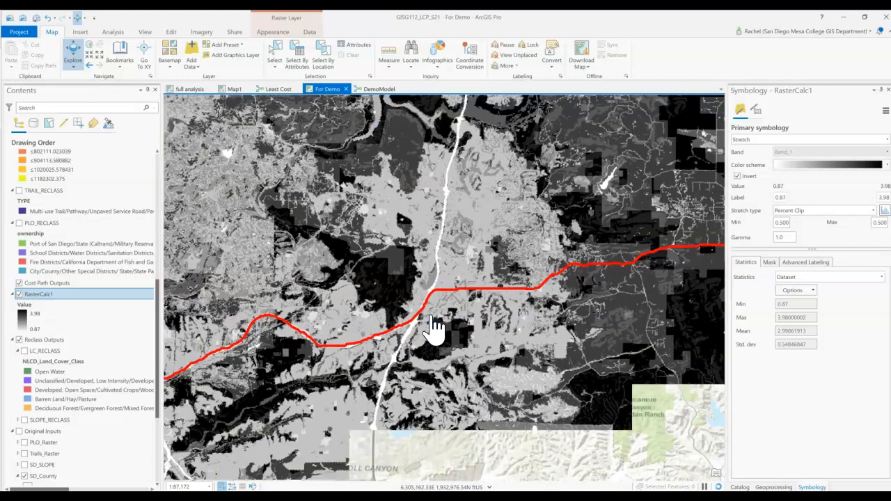
scroll(310, 327, up, 8)
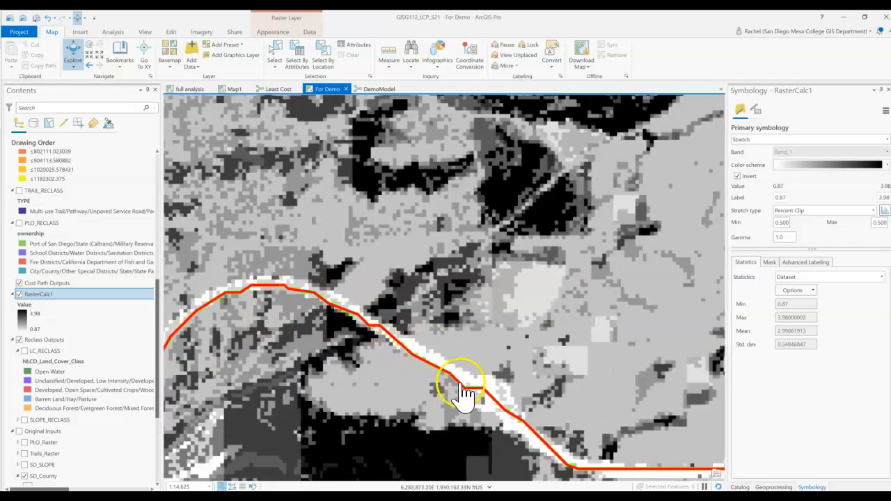
scroll(409, 365, down, 4)
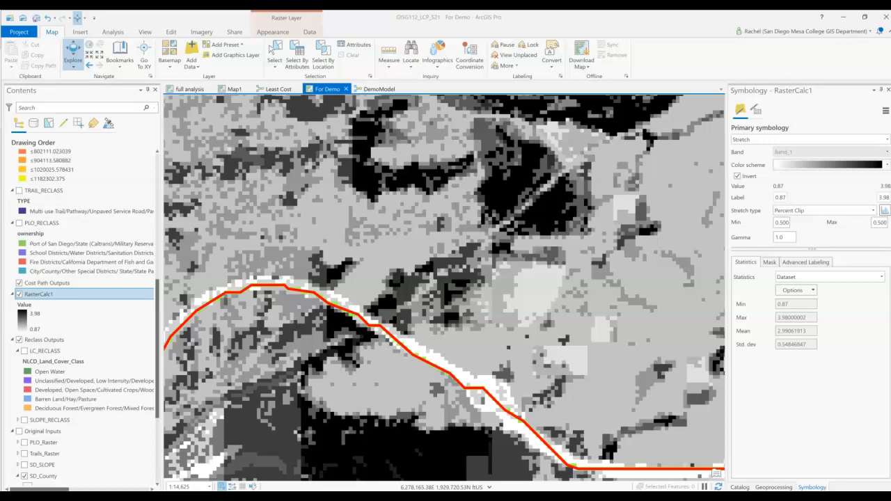
scroll(323, 365, down, 5)
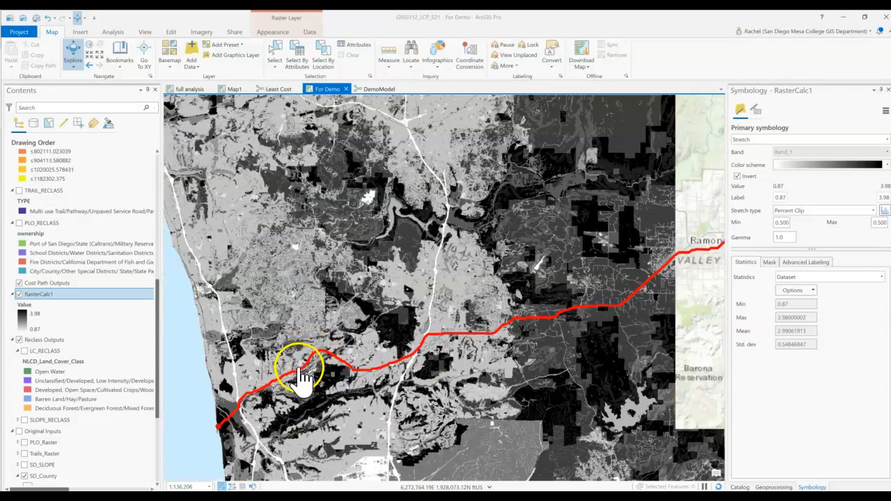
scroll(587, 318, down, 1)
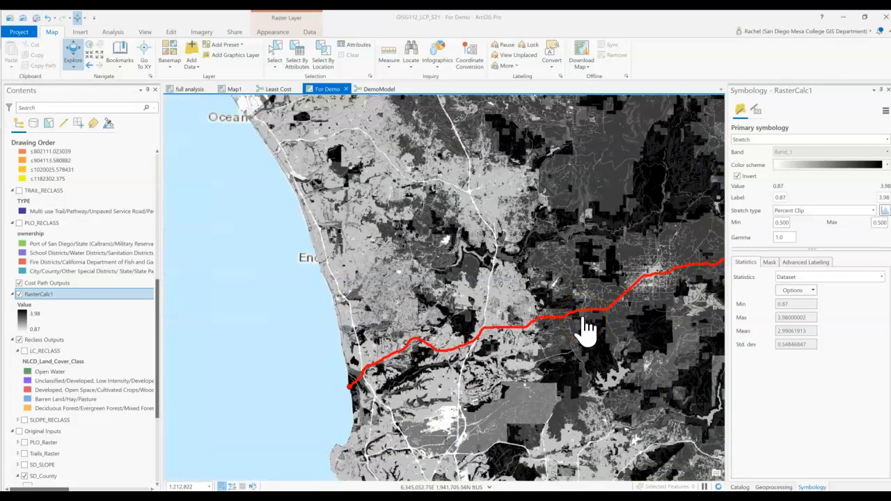
drag(622, 339, 547, 298)
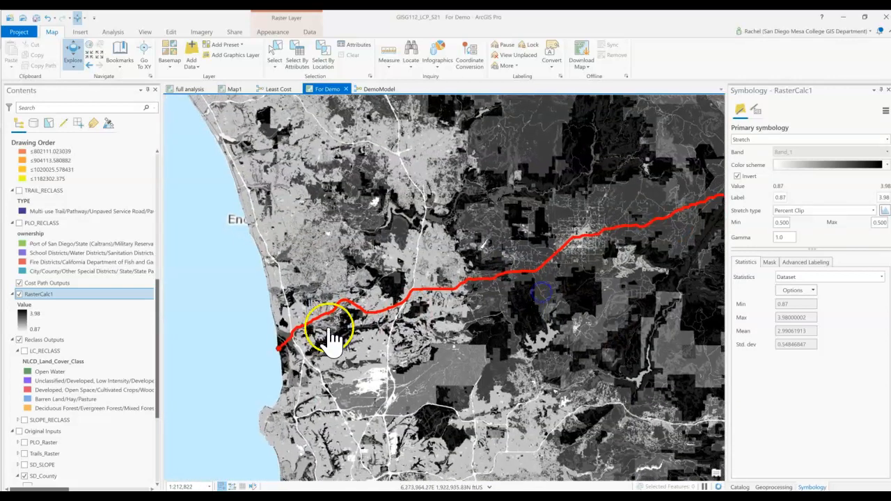
scroll(299, 344, up, 4)
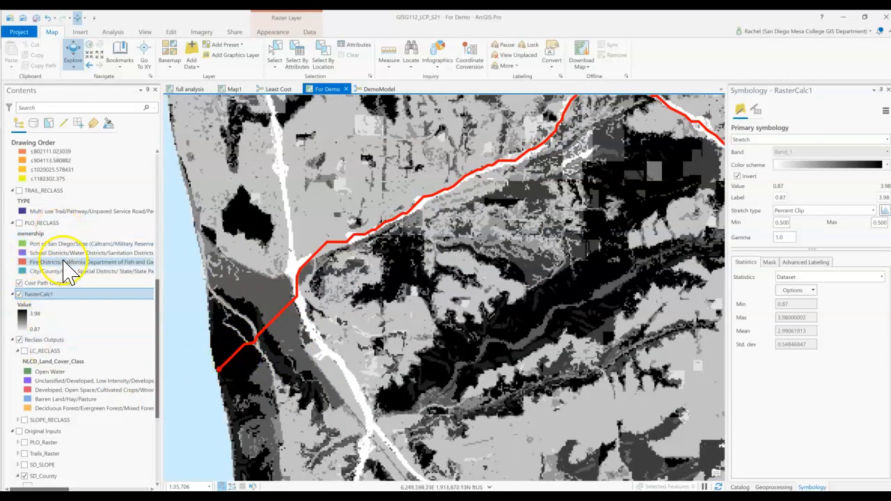
Step: Turn on the DPR_TRAIL layer and move it above RasterCalc1 in the drawing order
scroll(64, 299, down, 3)
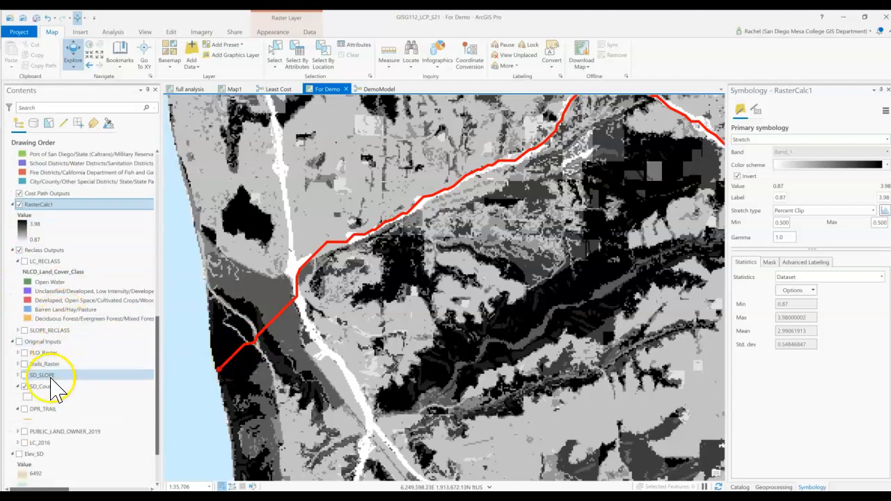
click(24, 408)
mouse_move(42, 409)
mouse_down()
mouse_move(60, 378)
mouse_move(63, 210)
mouse_up()
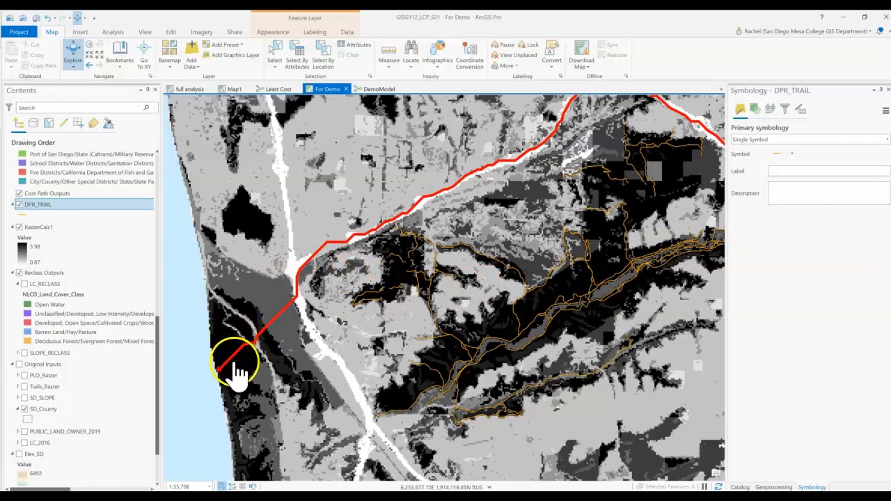
Step: Compare the Hike_Line route with the DPR_TRAIL trails from the coast to the destination
click(260, 336)
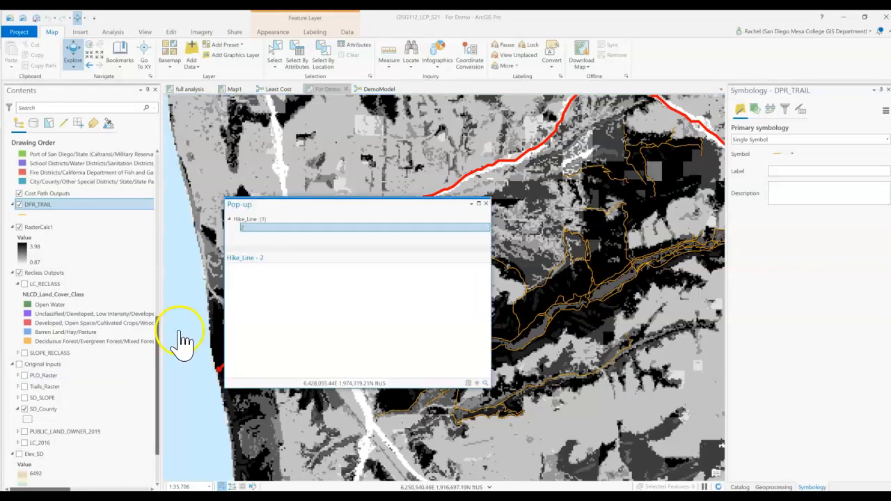
click(486, 204)
scroll(497, 258, down, 5)
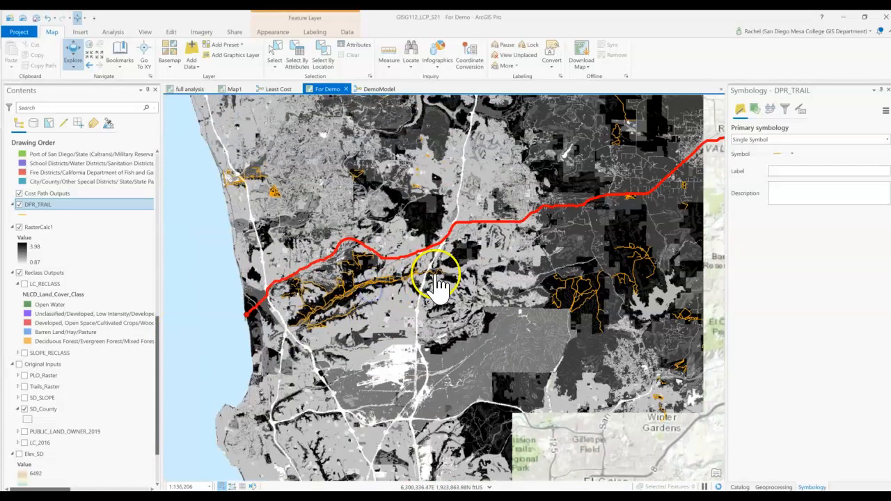
scroll(434, 282, down, 3)
scroll(483, 299, up, 3)
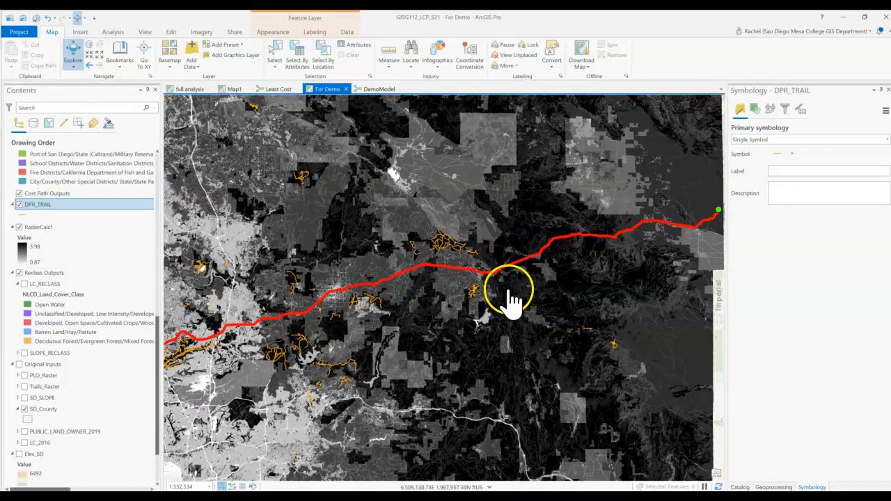
scroll(454, 338, down, 2)
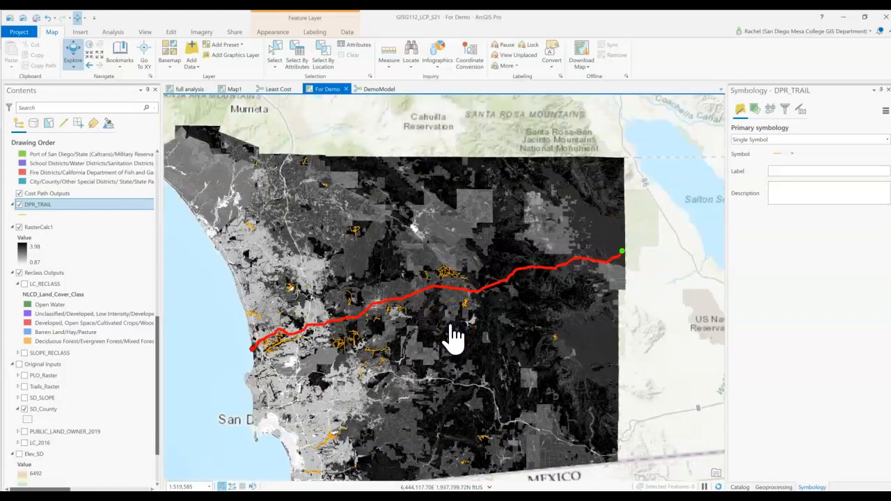